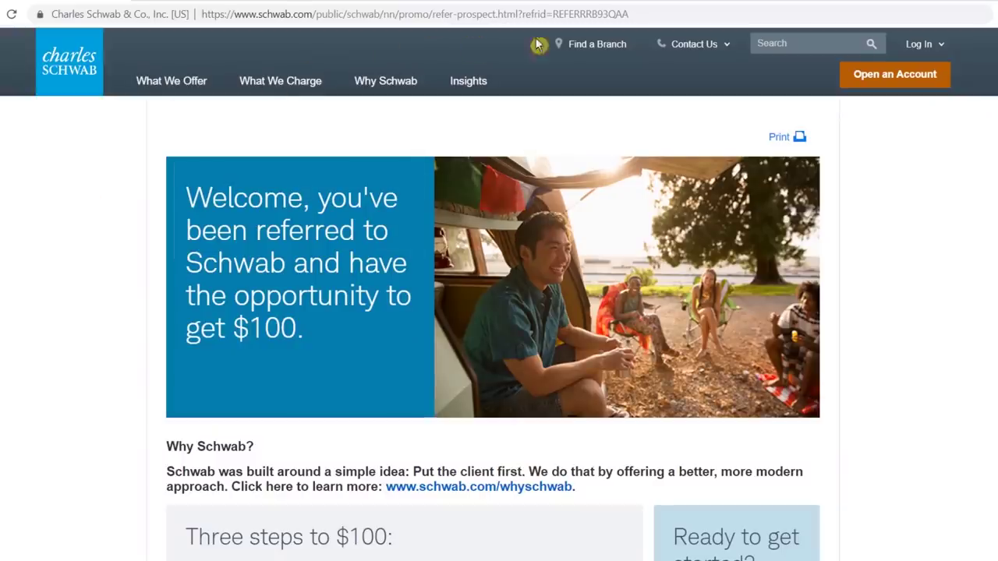
# Step: Select the referral code within the page address
pyautogui.click(673, 14)
pyautogui.moveTo(674, 14); pyautogui.dragTo(178, 11)
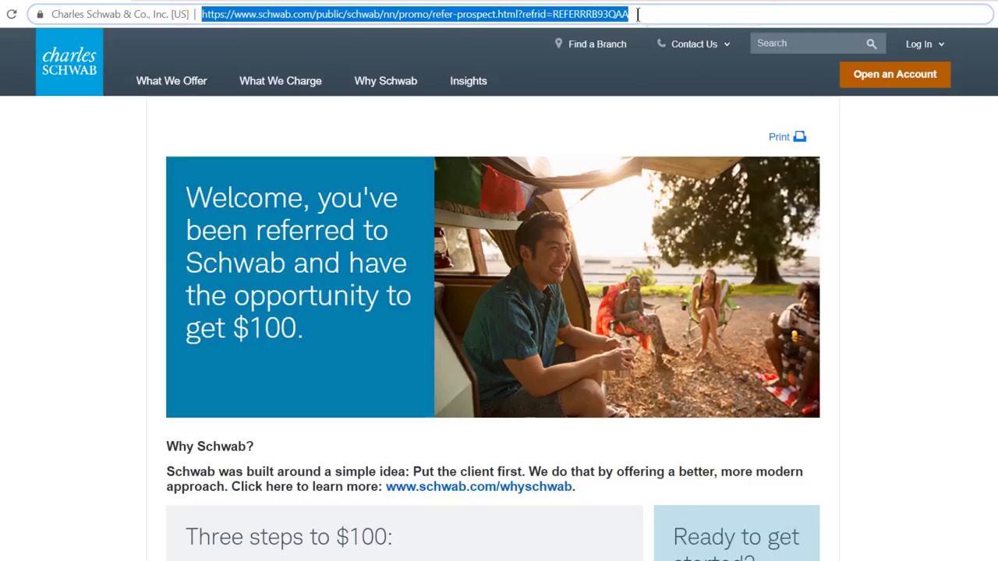
pyautogui.moveTo(637, 14); pyautogui.dragTo(552, 14)
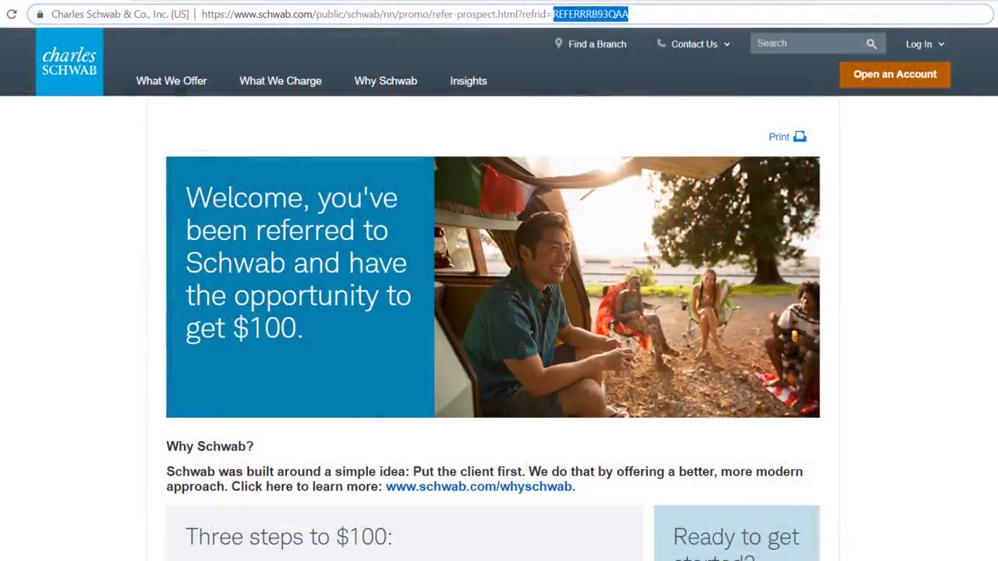
# Step: Start opening an account from the referral offer's Ready to get started section
pyautogui.click(971, 187)
pyautogui.scroll(-4, 825, 303)
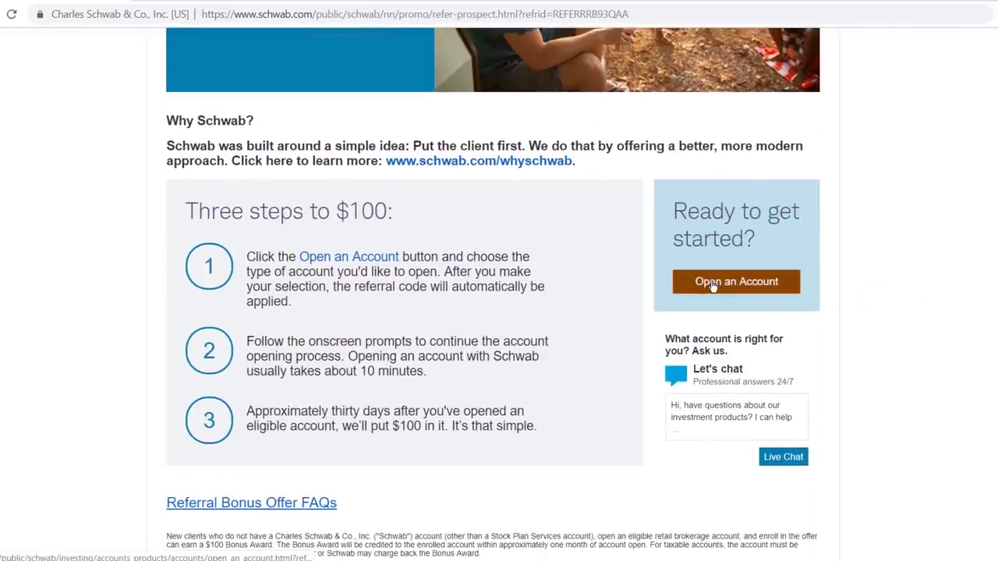
pyautogui.click(712, 284)
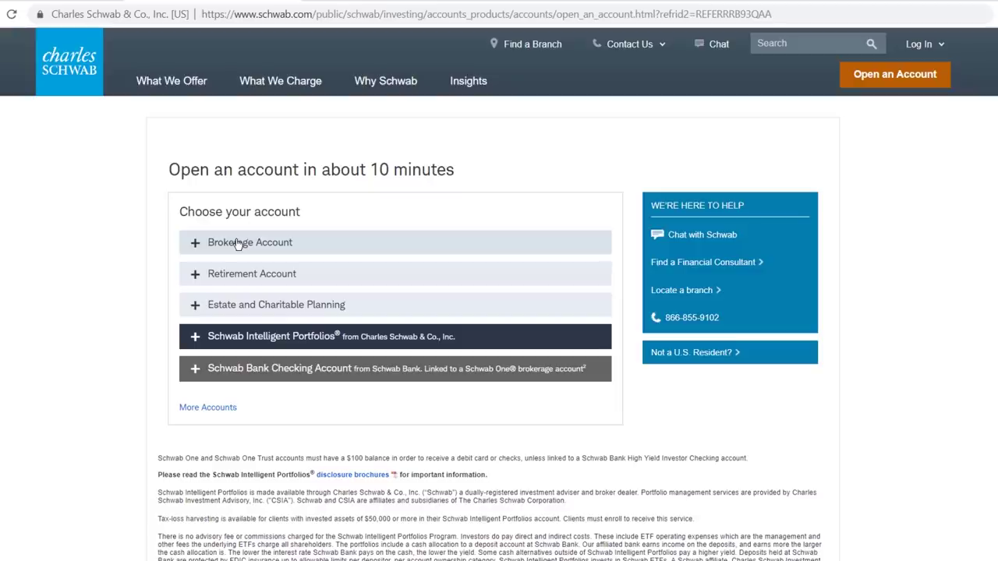
# Step: Choose Individual brokerage account under Brokerage Account and continue to its application
pyautogui.click(197, 248)
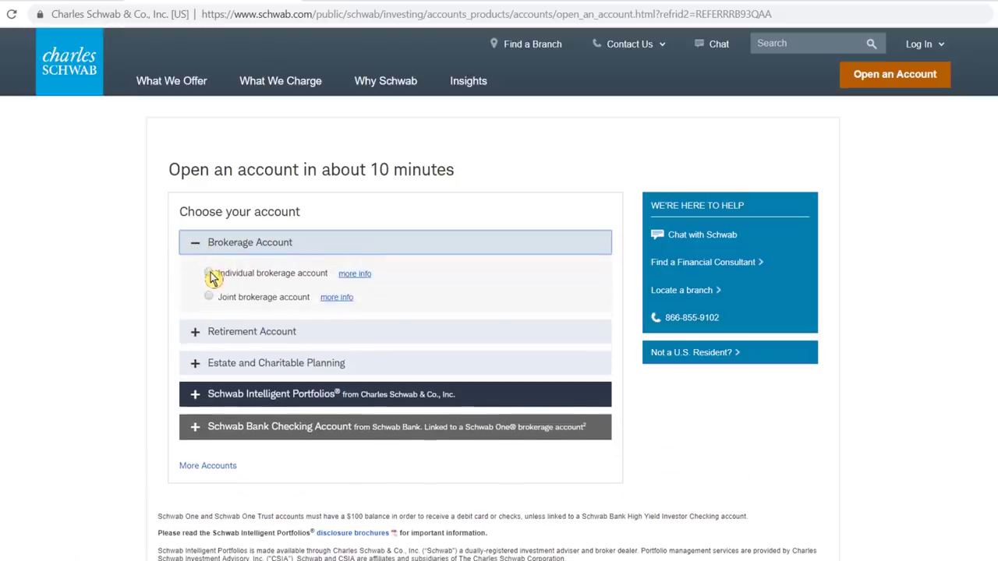
pyautogui.click(209, 273)
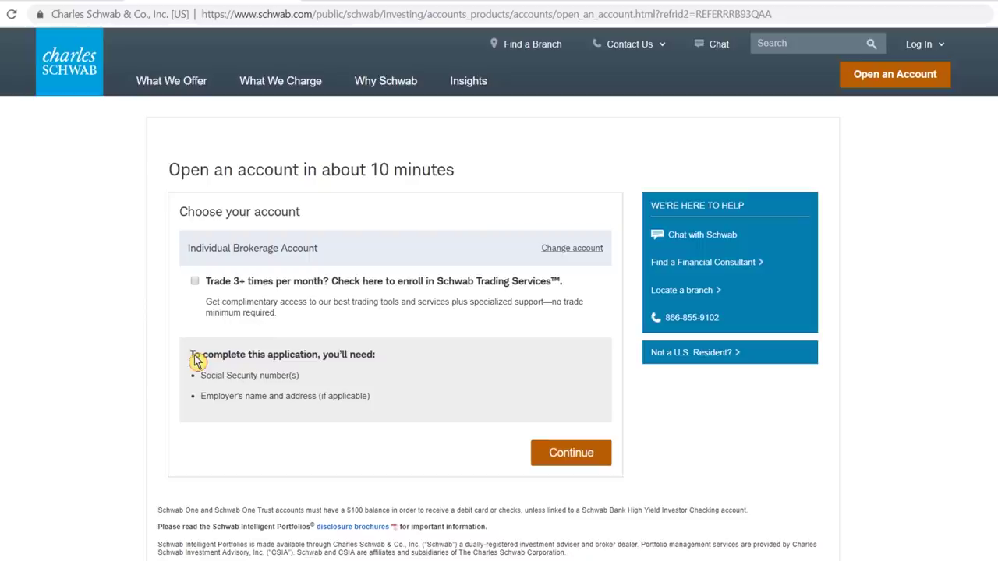
pyautogui.click(566, 462)
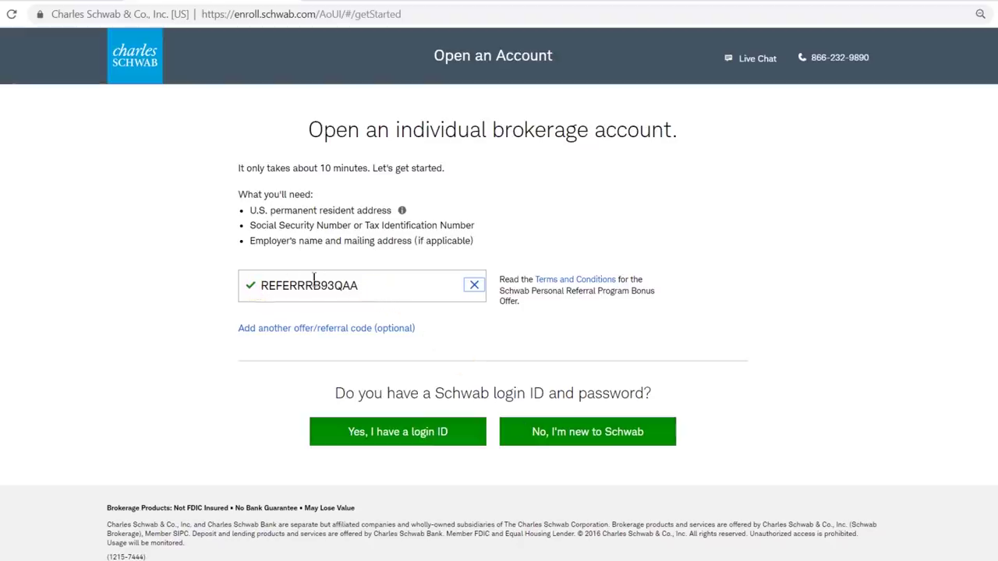
# Step: Continue the application as someone new to Schwab
pyautogui.click(405, 290)
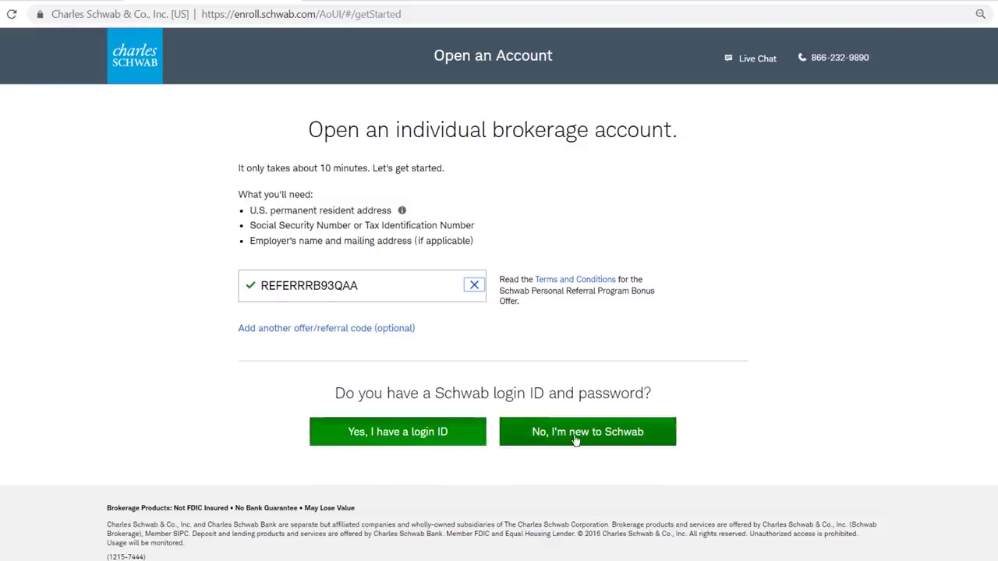
pyautogui.click(575, 439)
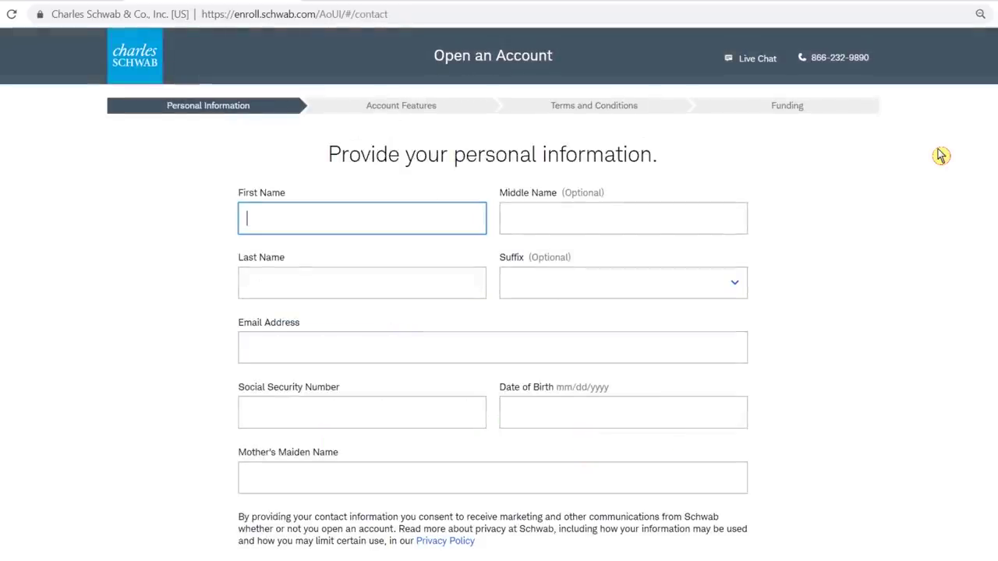
# Step: Enter the applicant's first name, middle initial, last name and e-mail address
pyautogui.write('Mickey')
pyautogui.press('Tab')
pyautogui.write('M')
pyautogui.press('Tab')
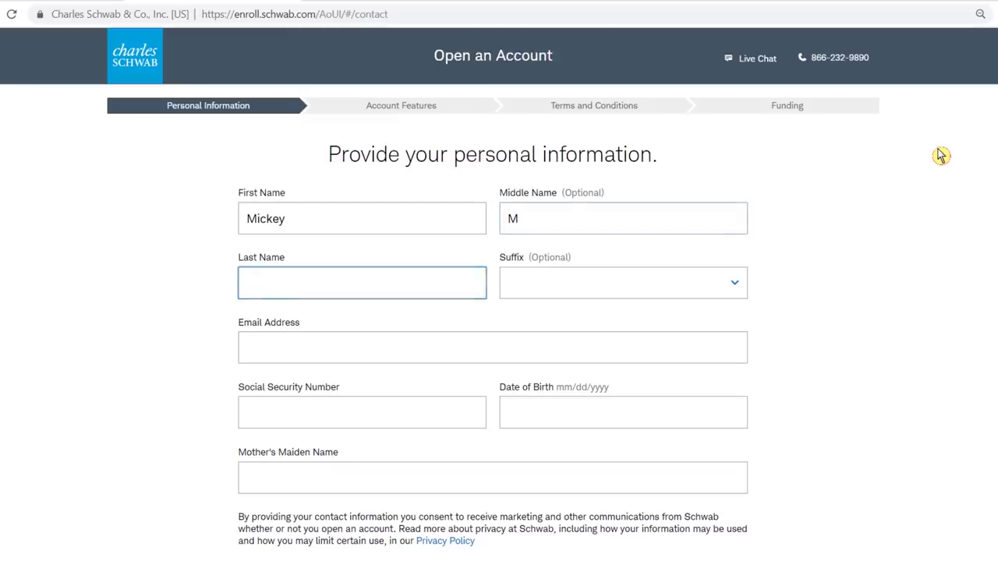
pyautogui.write('Mouse')
pyautogui.press('Tab')
pyautogui.press('Tab')
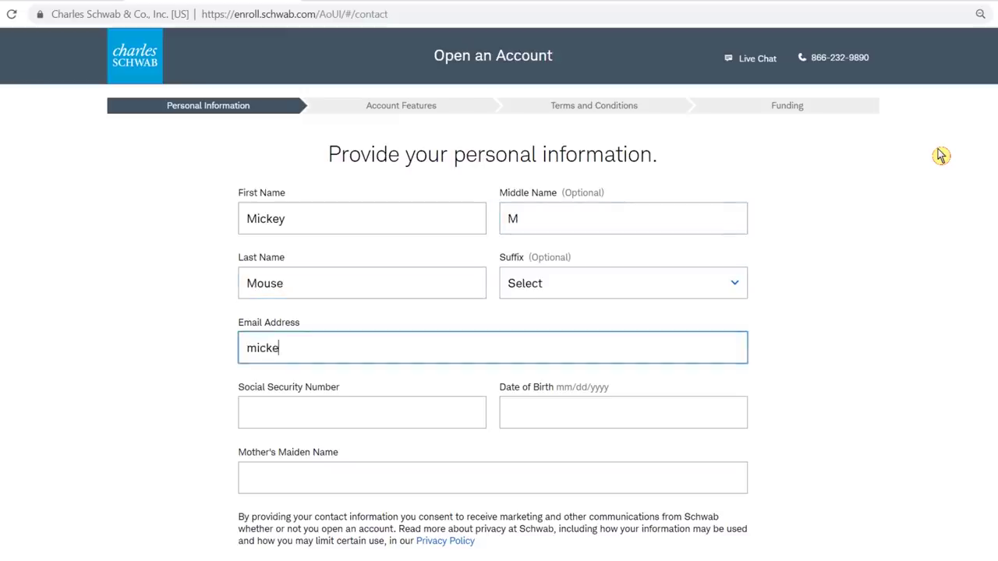
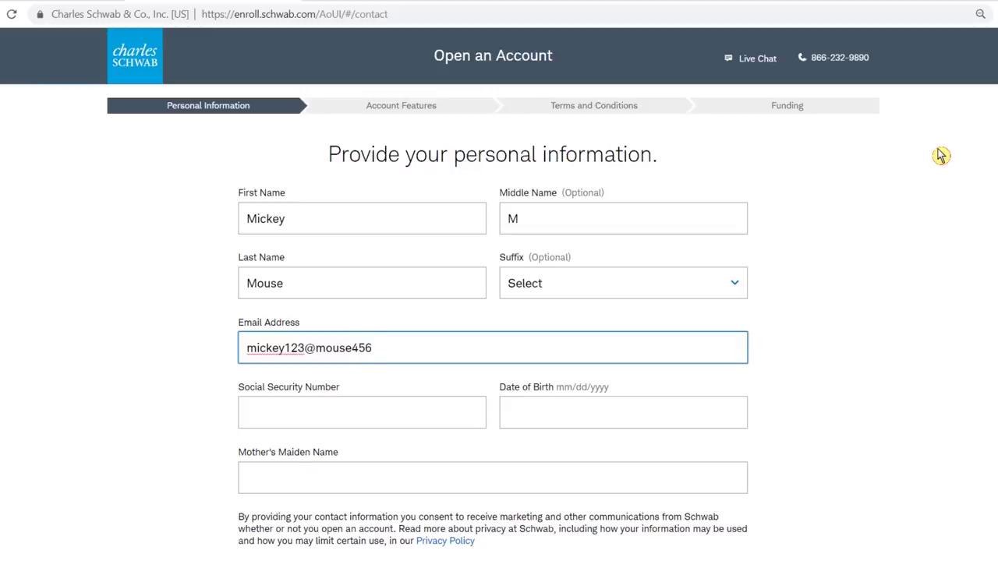
# Step: Enter the Social Security Number, date of birth and mother's maiden name, then submit
pyautogui.press('Tab')
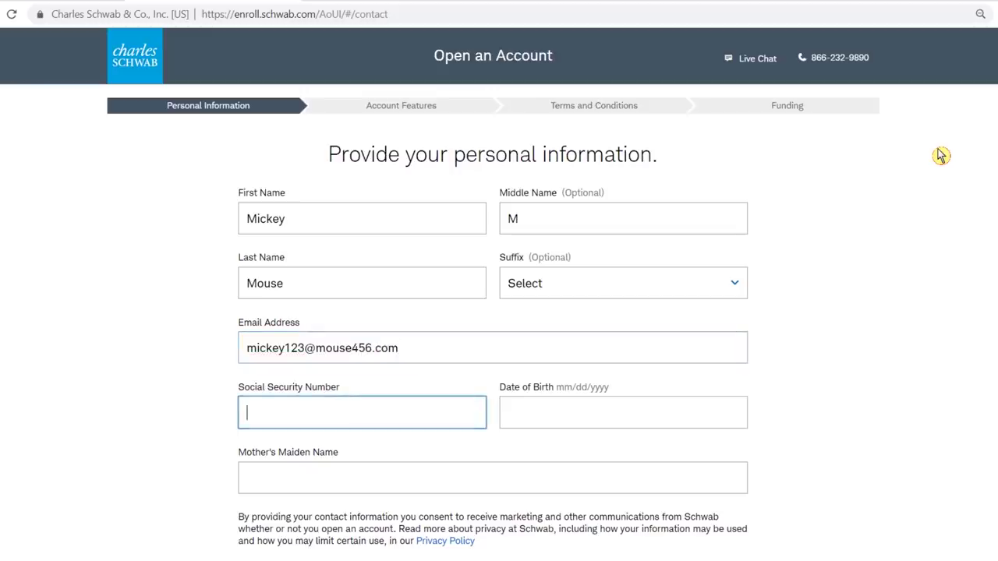
pyautogui.write('99')
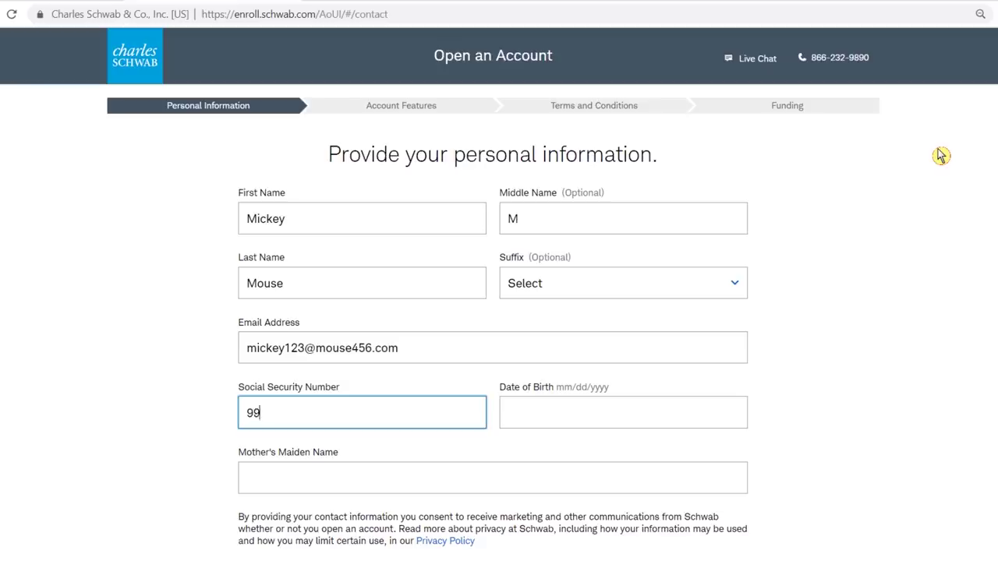
pyautogui.write('9999999')
pyautogui.write('6')
pyautogui.press('Tab')
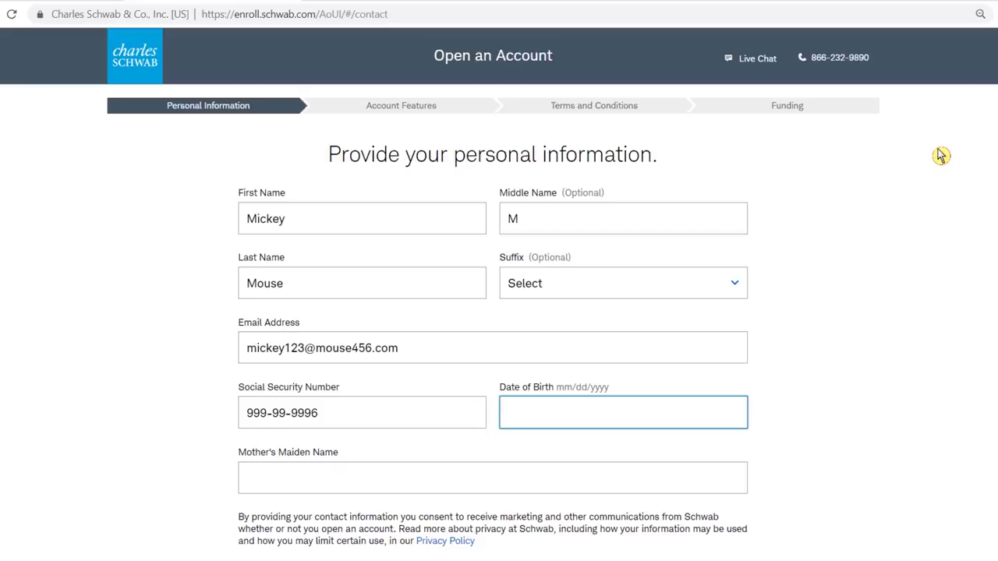
pyautogui.write('11/18/1928')
pyautogui.press('Tab')
pyautogui.write('Bounds')
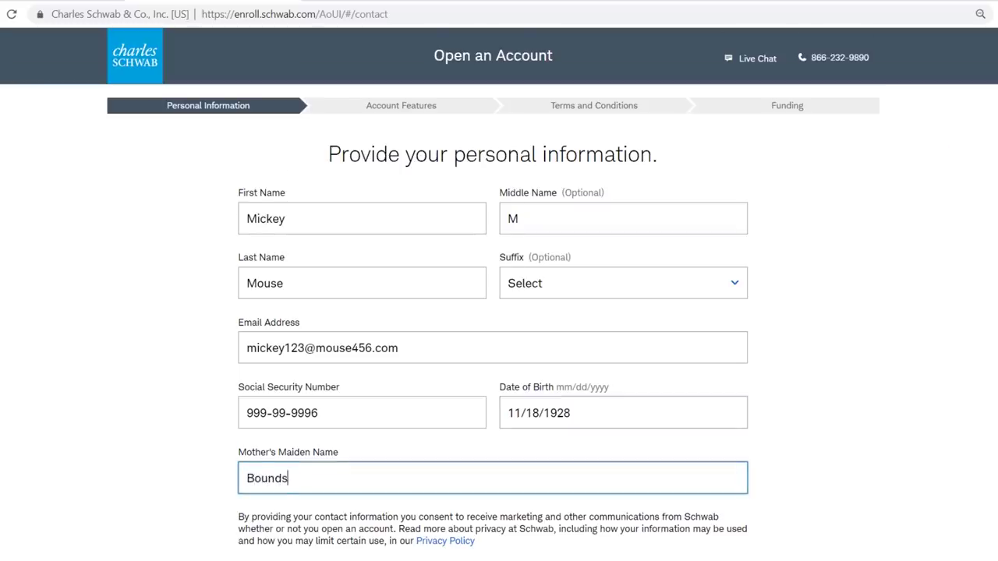
pyautogui.scroll(-2, 499, 312)
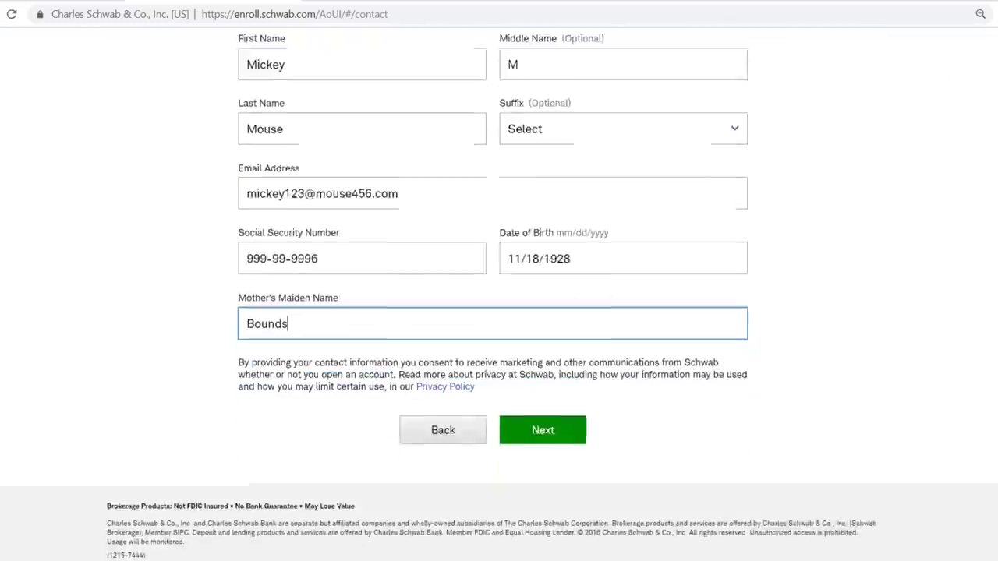
pyautogui.click(552, 427)
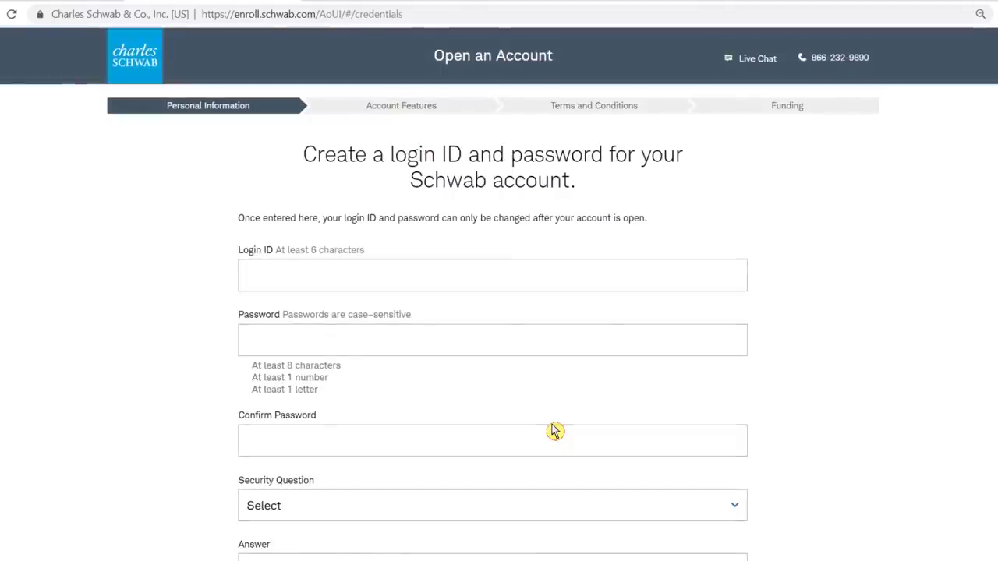
# Step: Enter a login ID and the account password, confirming the password
pyautogui.click(361, 274)
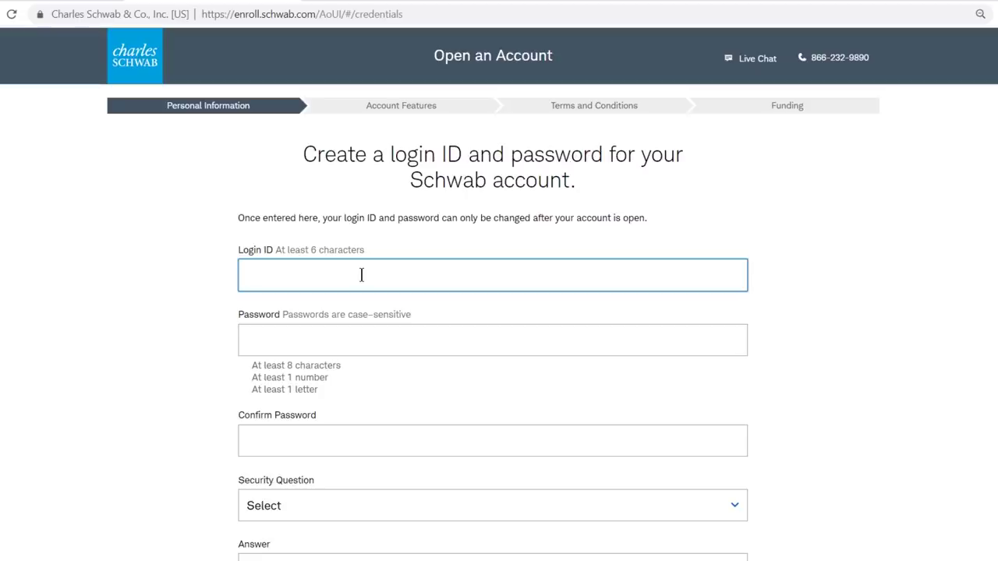
pyautogui.write('mmouse456')
pyautogui.press('Tab')
pyautogui.write('p')
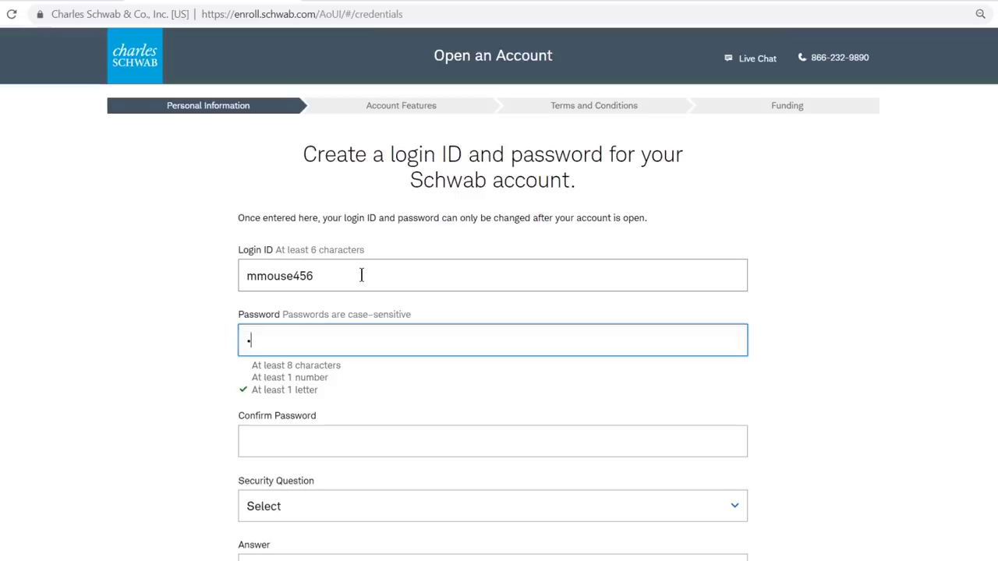
pyautogui.write('assword1')
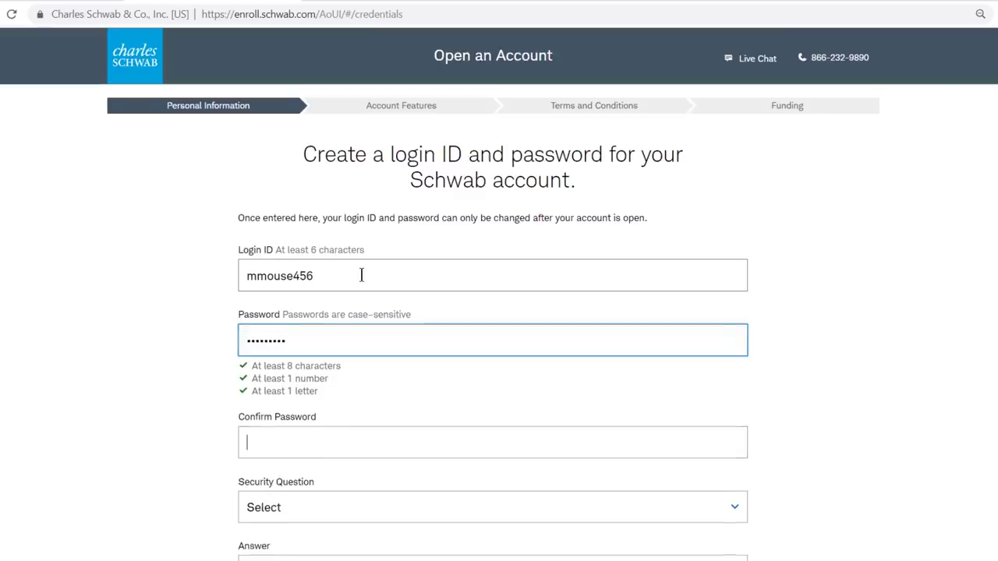
pyautogui.press('Tab')
pyautogui.write('passwo')
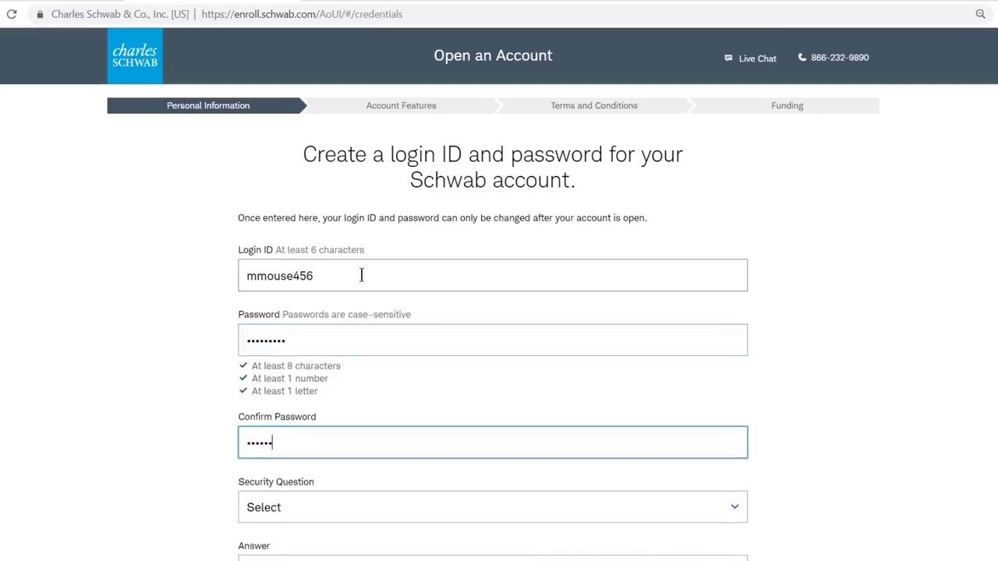
pyautogui.write('rd1')
pyautogui.press('Tab')
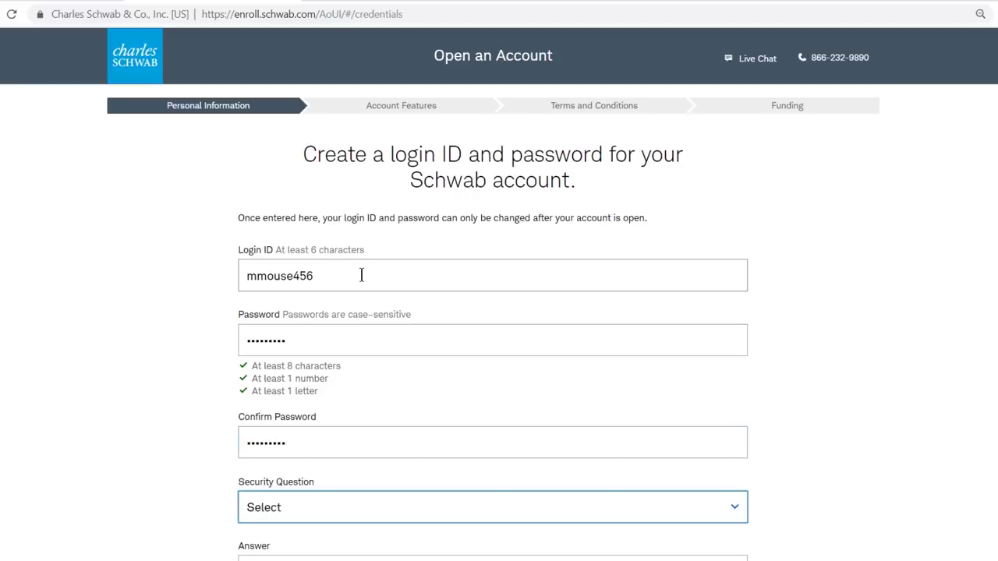
# Step: Choose the father's middle name security question, enter its answer, and submit
pyautogui.click(613, 514)
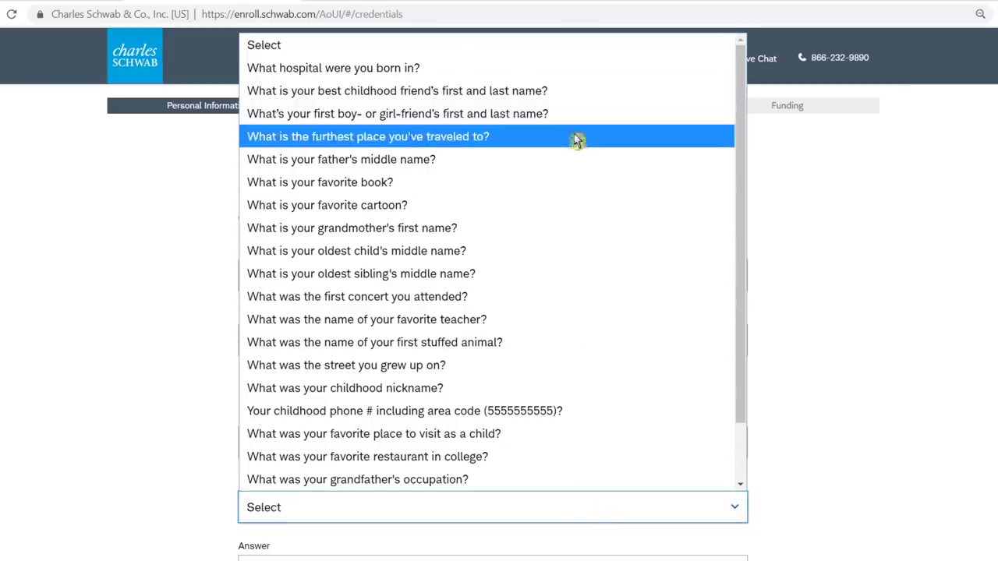
pyautogui.click(654, 162)
pyautogui.scroll(-3, 654, 161)
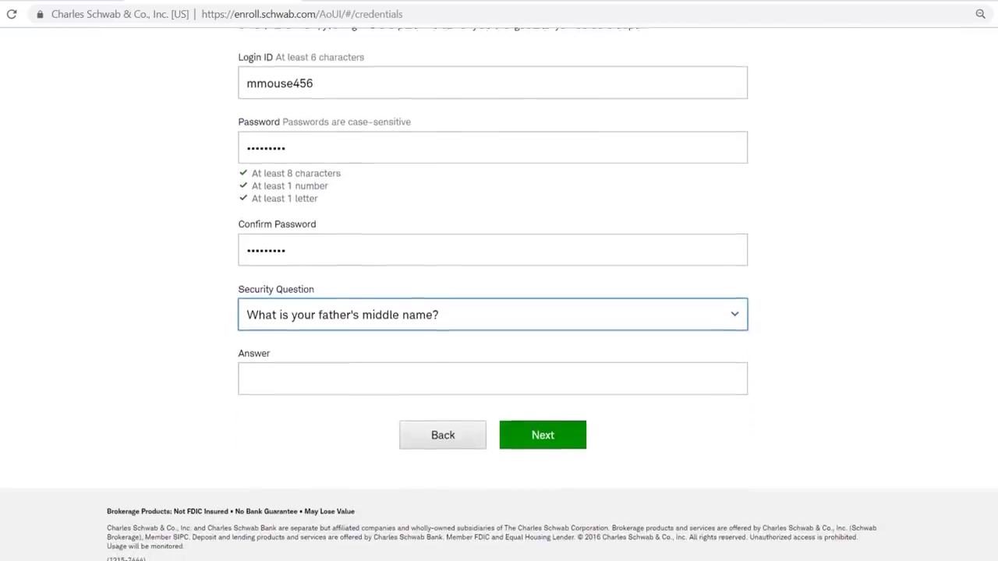
pyautogui.click(328, 372)
pyautogui.write('E')
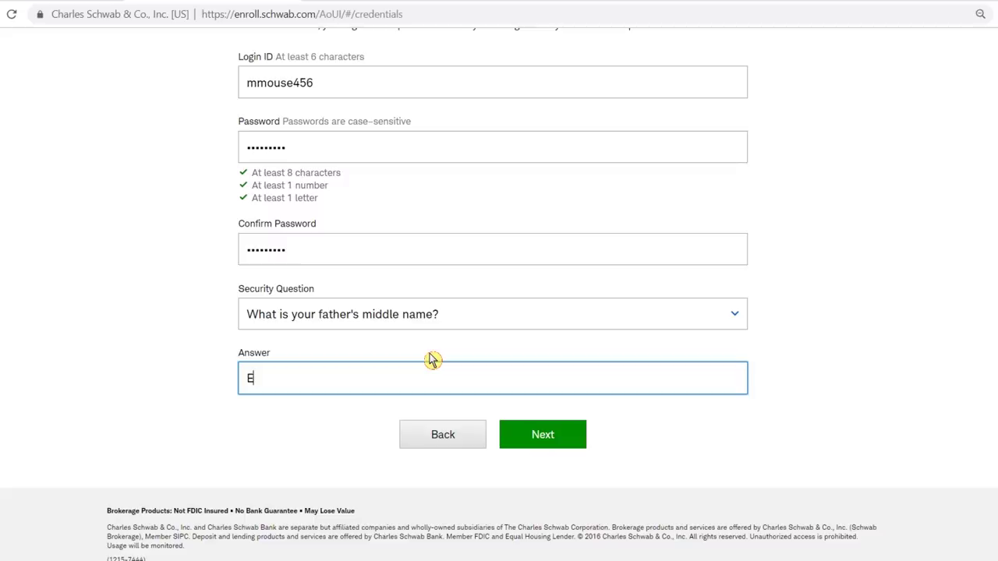
pyautogui.write('lias')
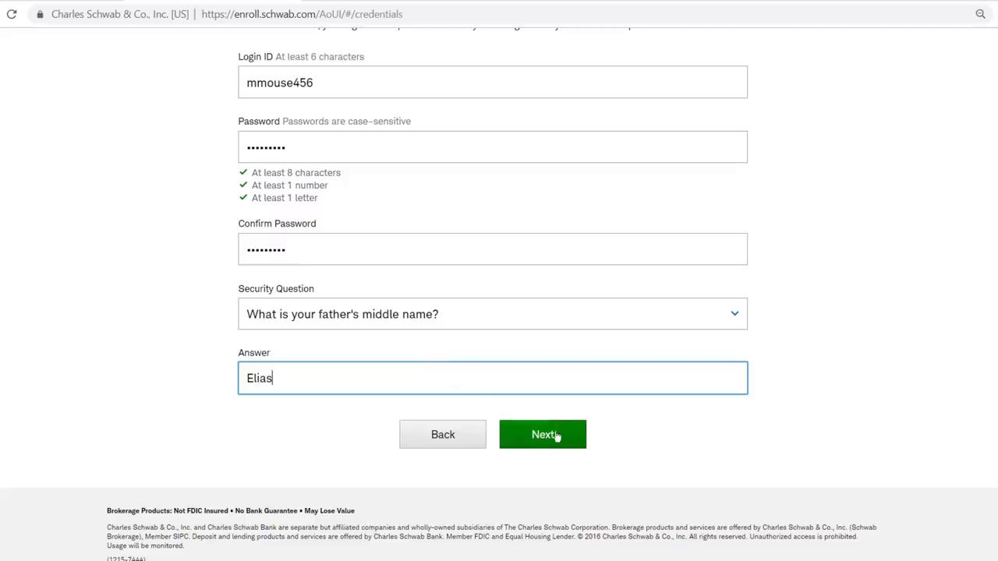
pyautogui.click(557, 439)
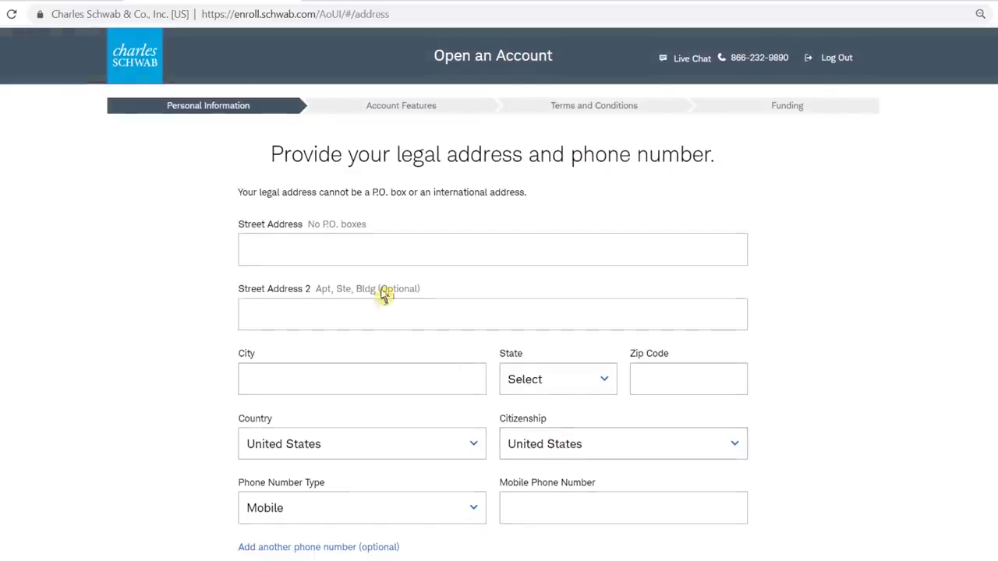
pyautogui.click(330, 250)
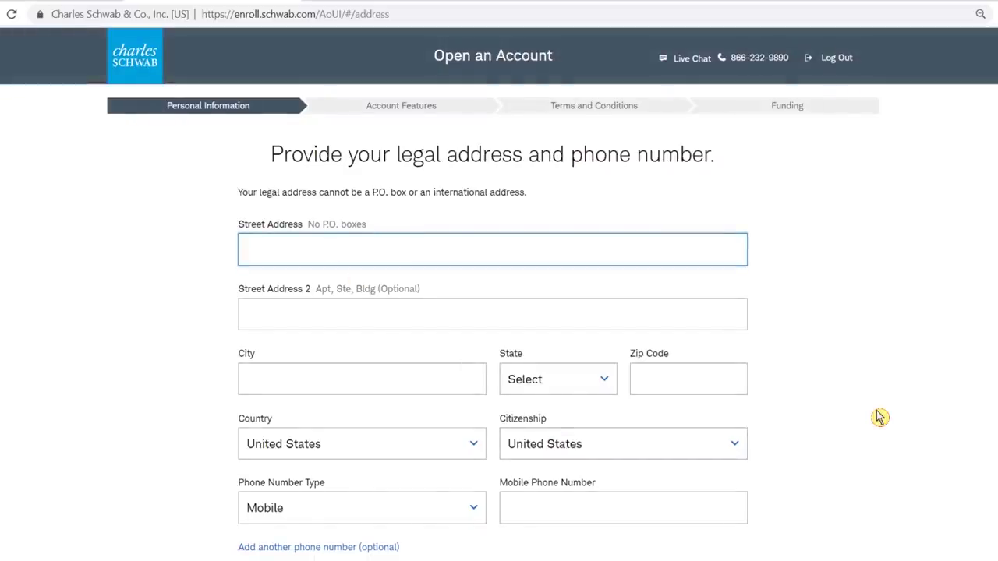
# Step: Enter the legal street address, city, Florida as state, and the zip code
pyautogui.write('123 Mickey Mo')
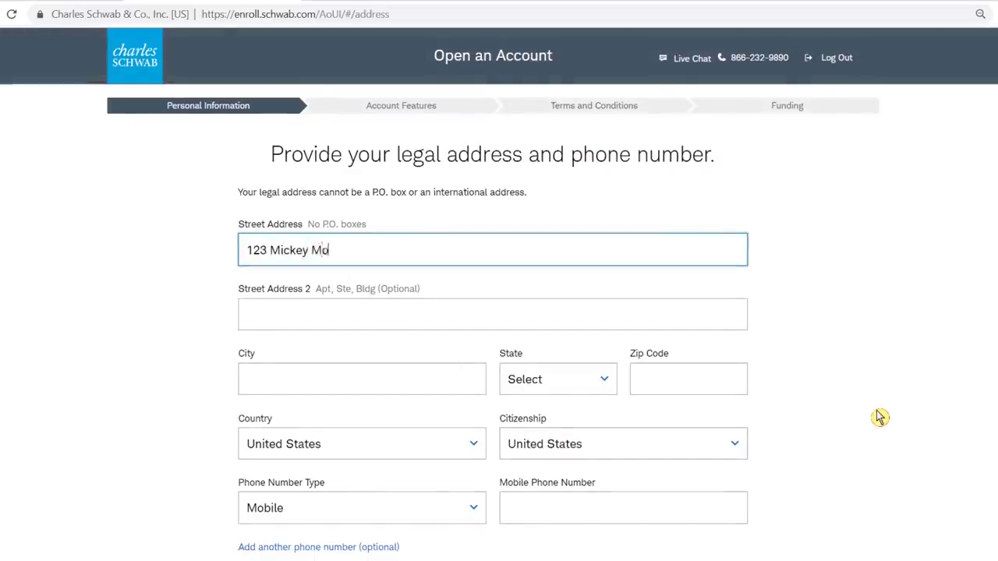
pyautogui.write('use Clubhouse')
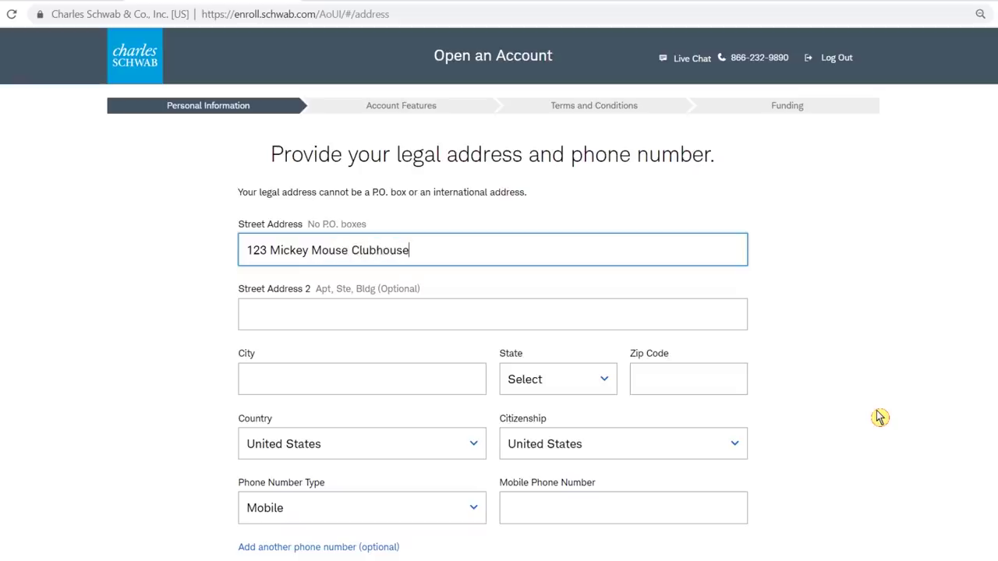
pyautogui.write(' Dr')
pyautogui.press('Tab')
pyautogui.press('Tab')
pyautogui.write('Orla')
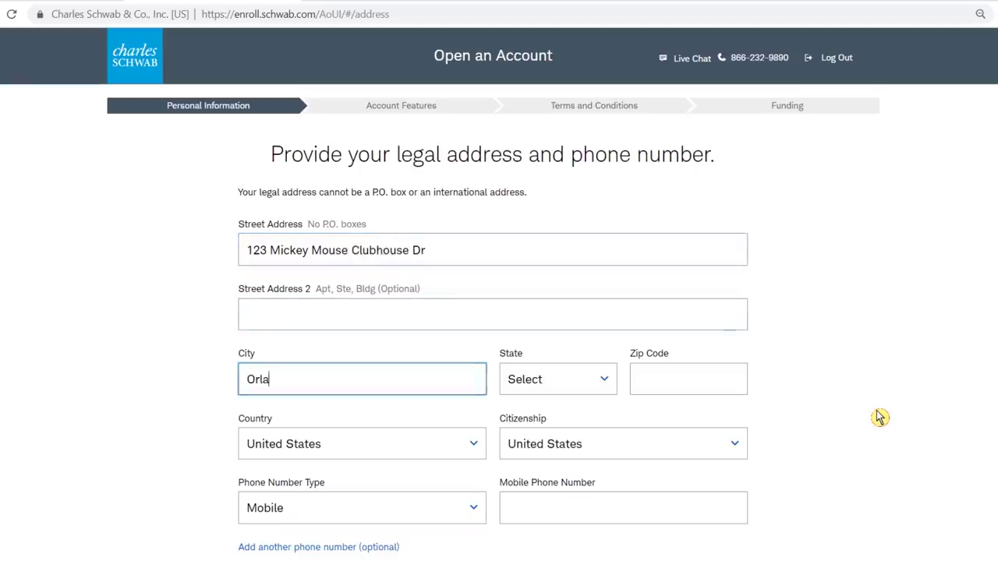
pyautogui.write('ndo')
pyautogui.press('Tab')
pyautogui.press('f')
pyautogui.press('Tab')
pyautogui.write('3')
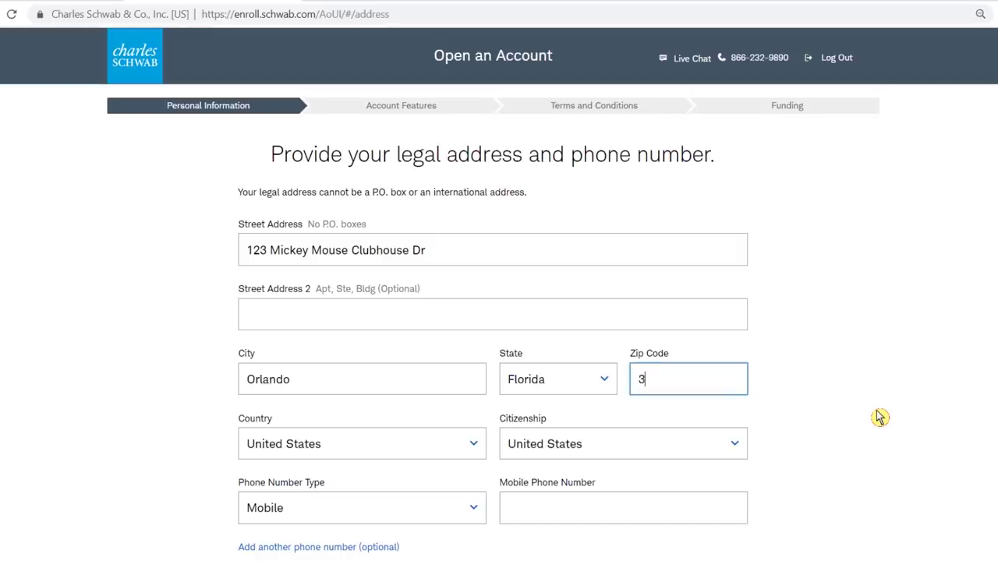
pyautogui.write('2830')
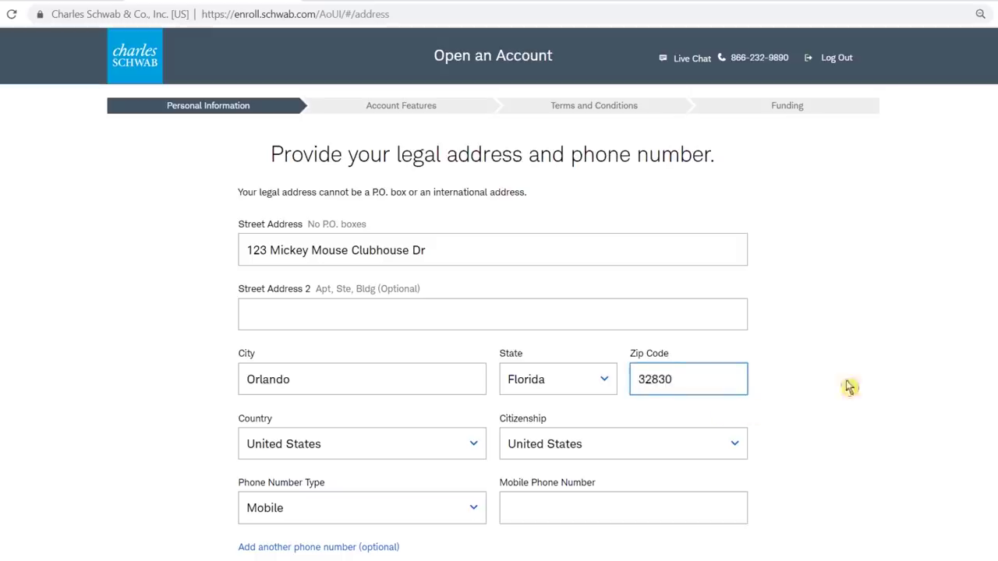
# Step: Enter the mobile phone number, answer Yes to living there 6+ months, and submit
pyautogui.scroll(-2, 848, 388)
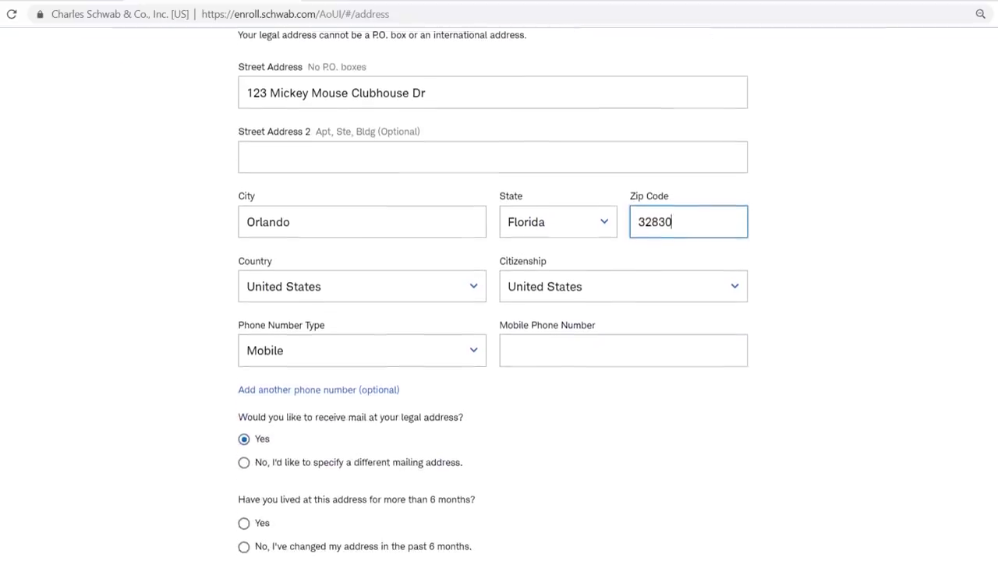
pyautogui.click(583, 349)
pyautogui.write('9')
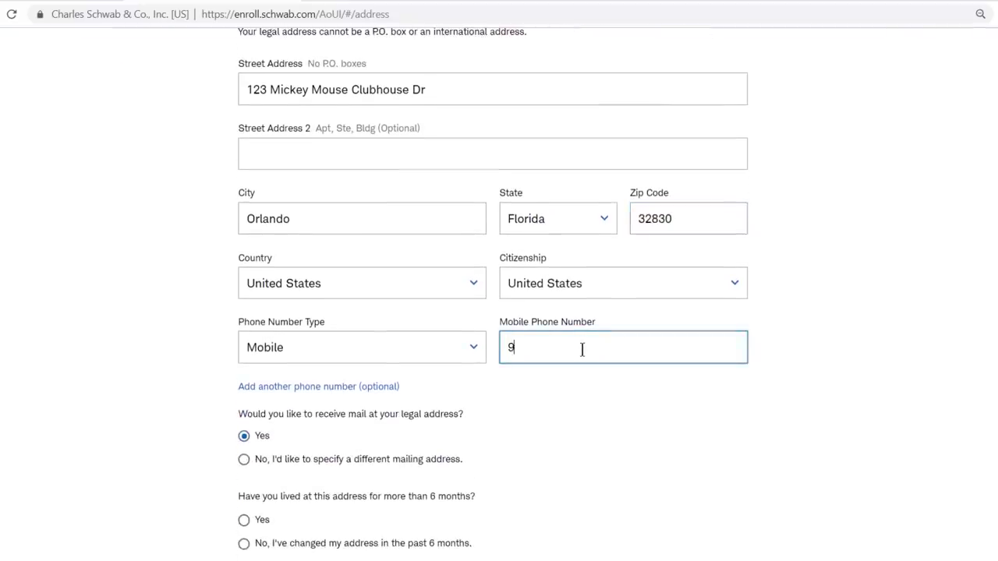
pyautogui.write('99-999-99999999999')
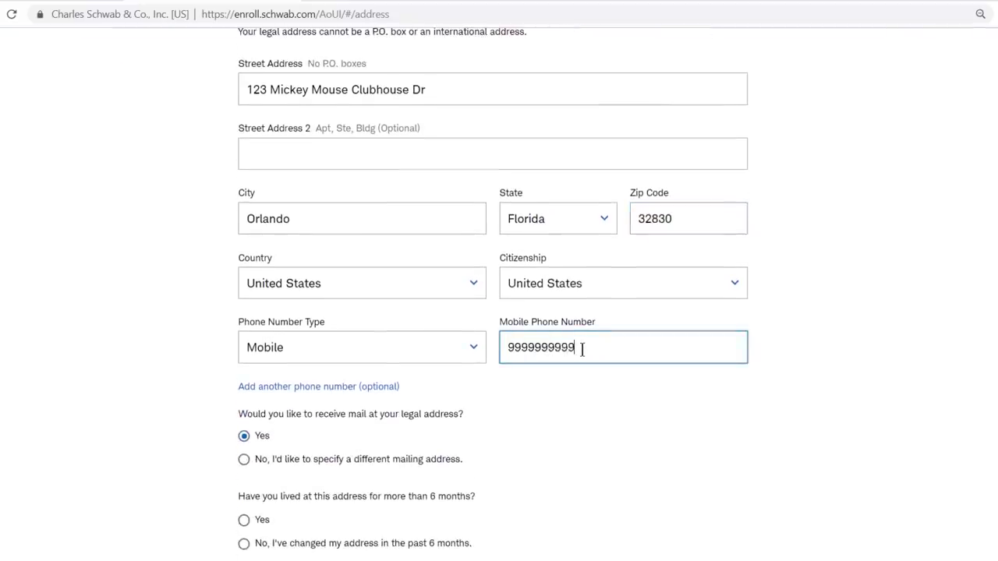
pyautogui.press('Tab')
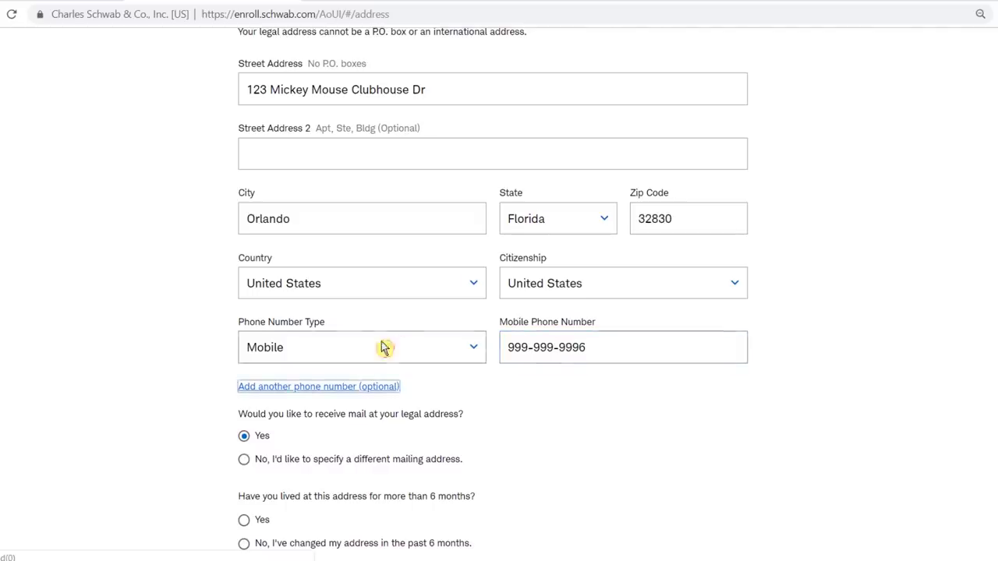
pyautogui.scroll(-2, 499, 312)
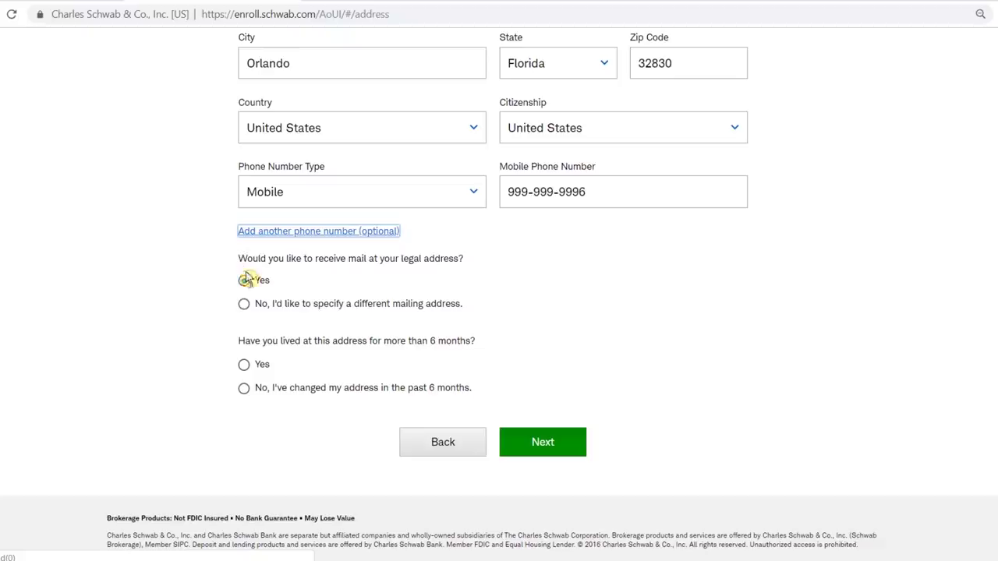
pyautogui.click(244, 368)
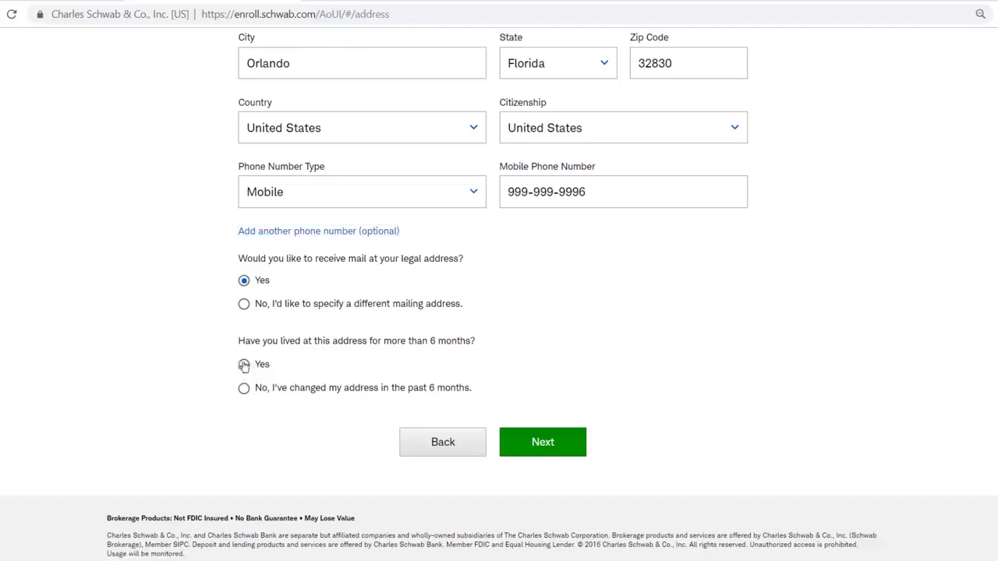
pyautogui.click(245, 368)
pyautogui.click(244, 391)
pyautogui.click(244, 364)
pyautogui.click(522, 442)
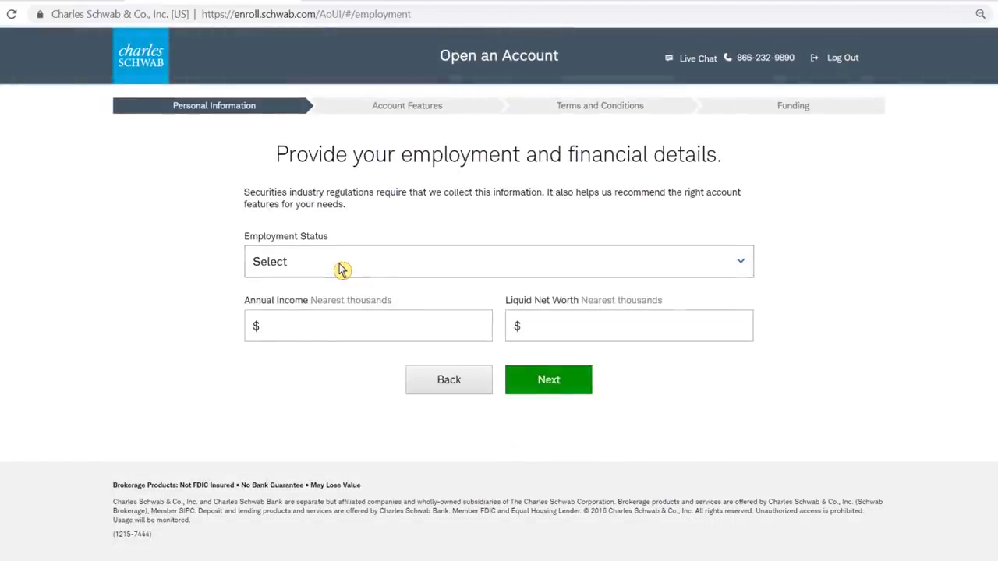
# Step: Set employment status to Not Employed, annual income 12000 and liquid net worth 5000, then submit
pyautogui.click(342, 269)
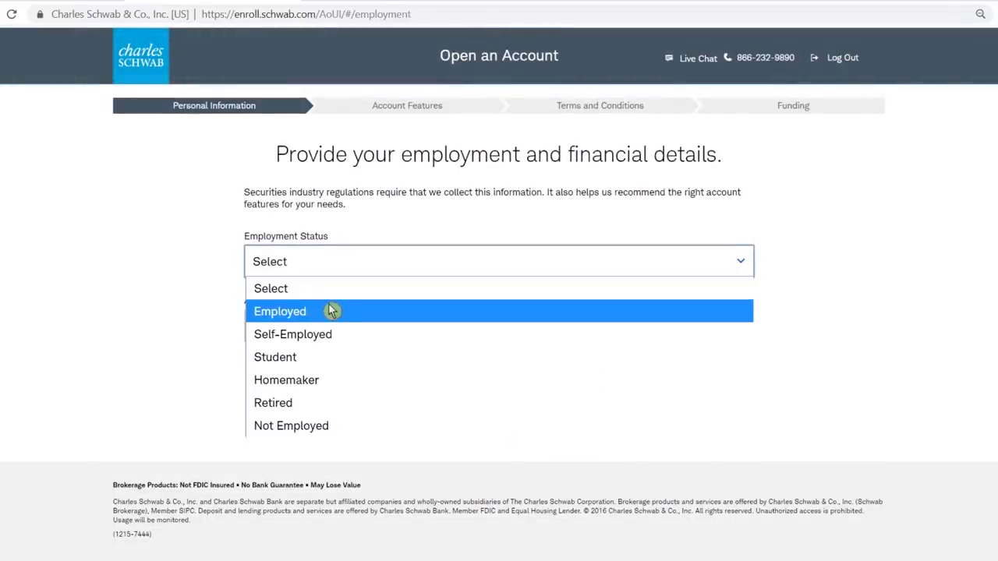
pyautogui.click(330, 311)
pyautogui.scroll(-3, 949, 282)
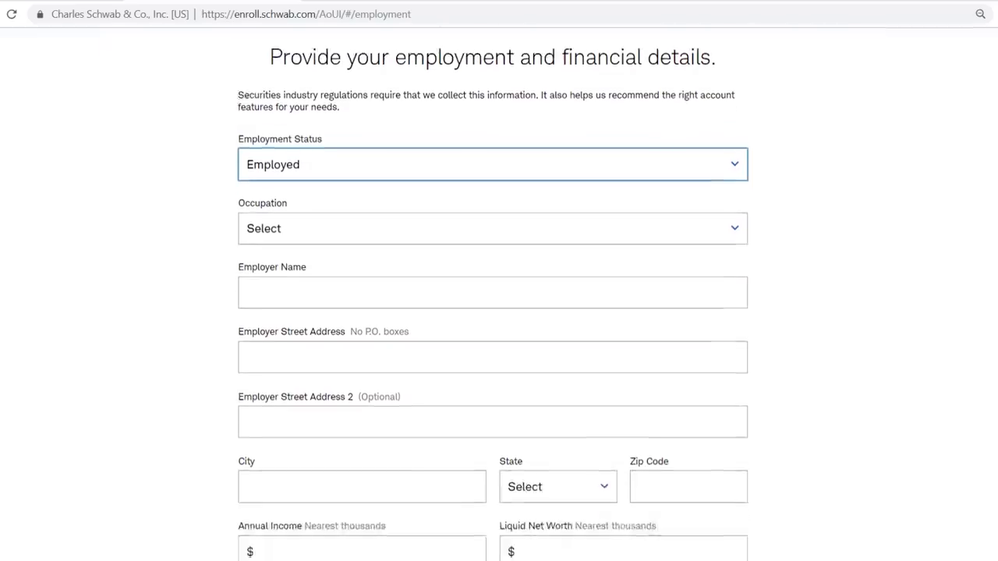
pyautogui.scroll(3, 950, 282)
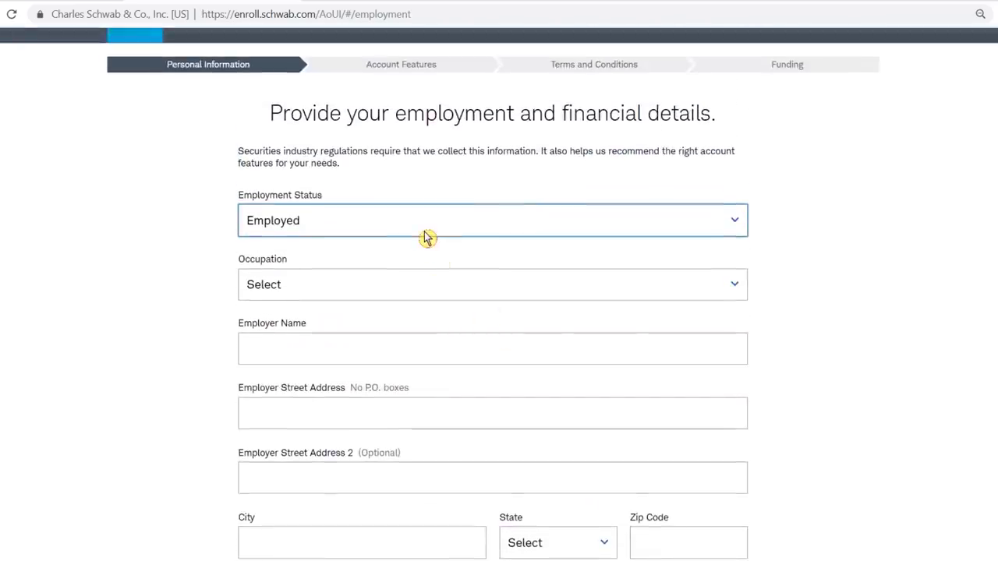
pyautogui.click(425, 232)
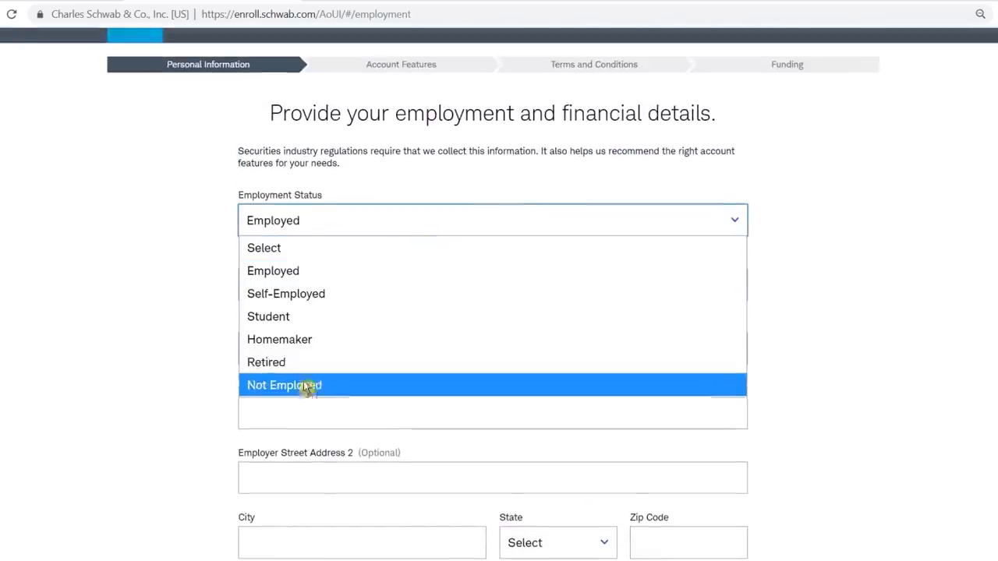
pyautogui.click(330, 384)
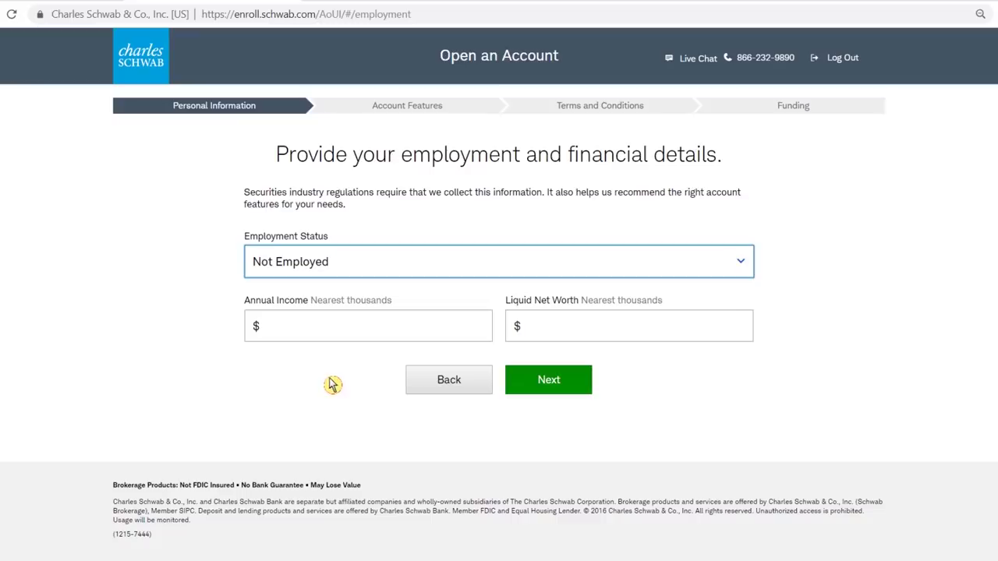
pyautogui.click(329, 332)
pyautogui.write('12')
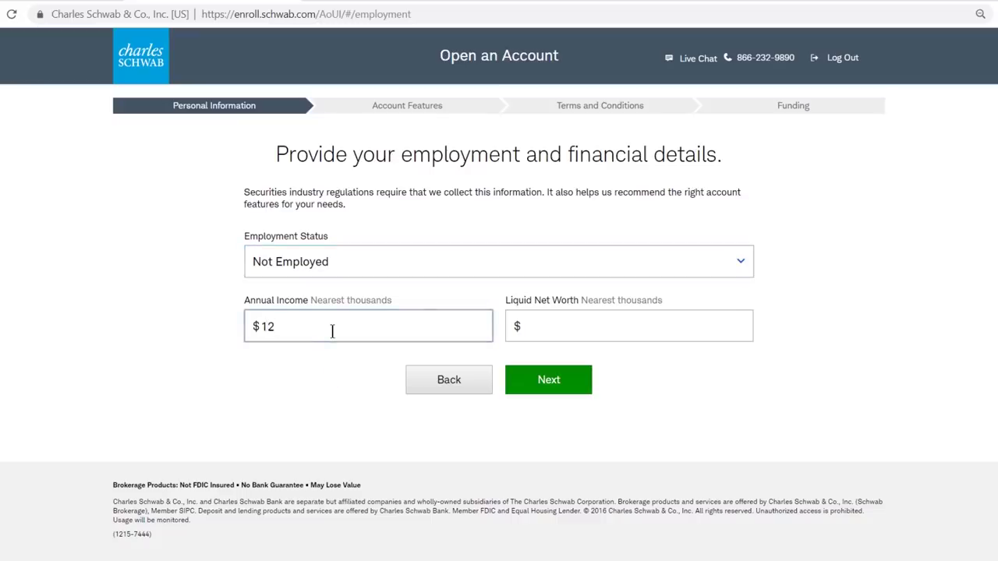
pyautogui.write('000')
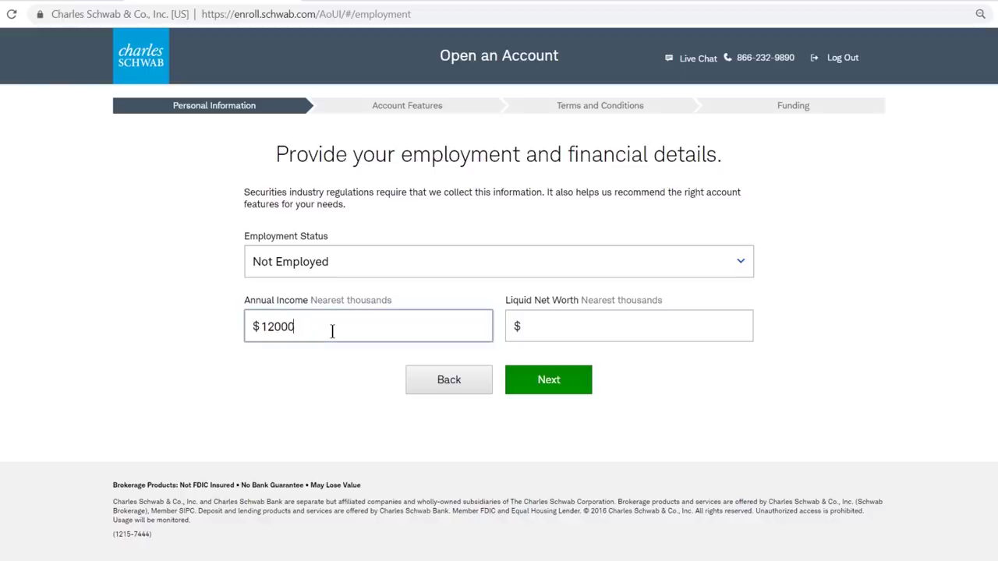
pyautogui.press('Tab')
pyautogui.write('5000')
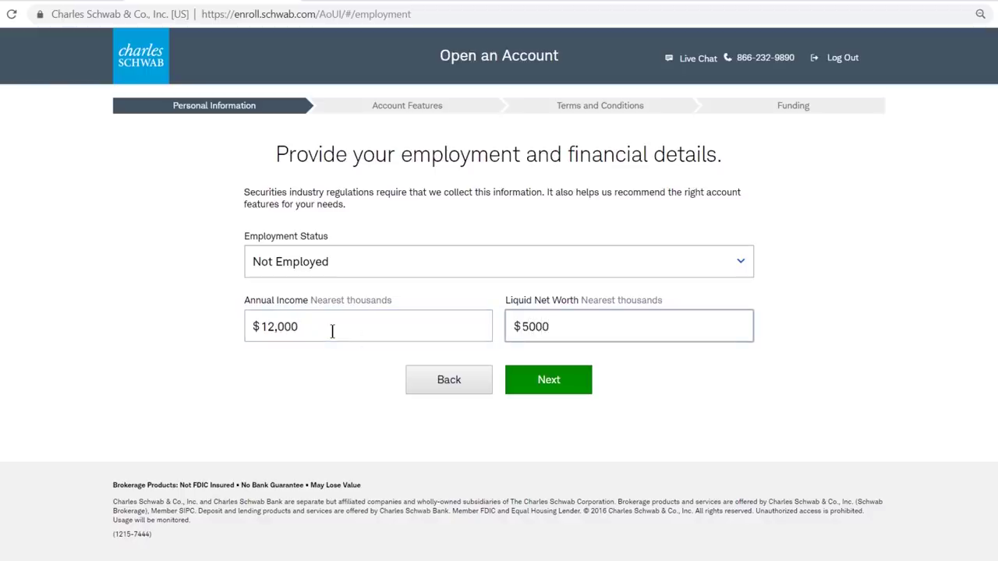
pyautogui.click(558, 385)
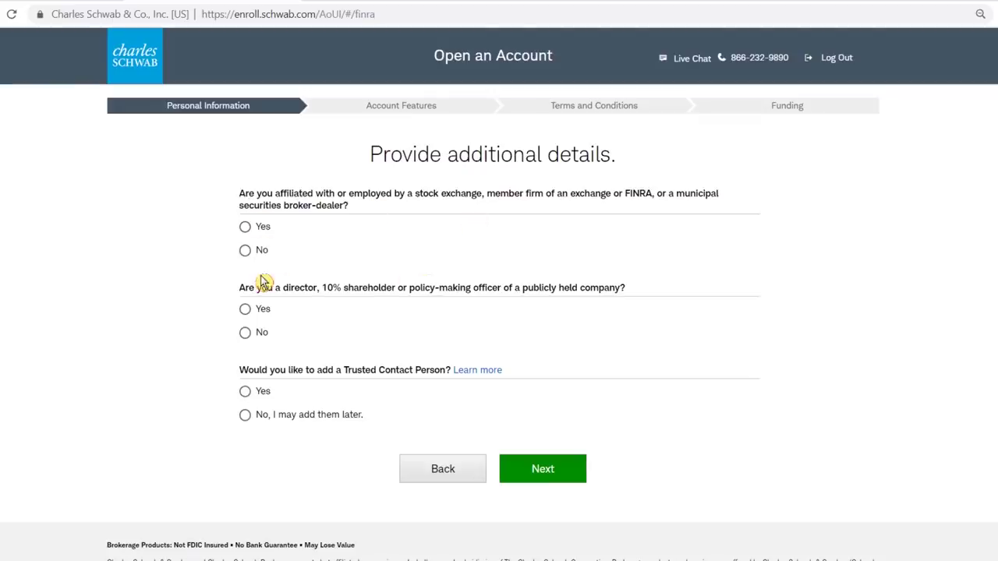
# Step: Answer No to the exchange affiliation and public company officer questions, then continue
pyautogui.click(244, 253)
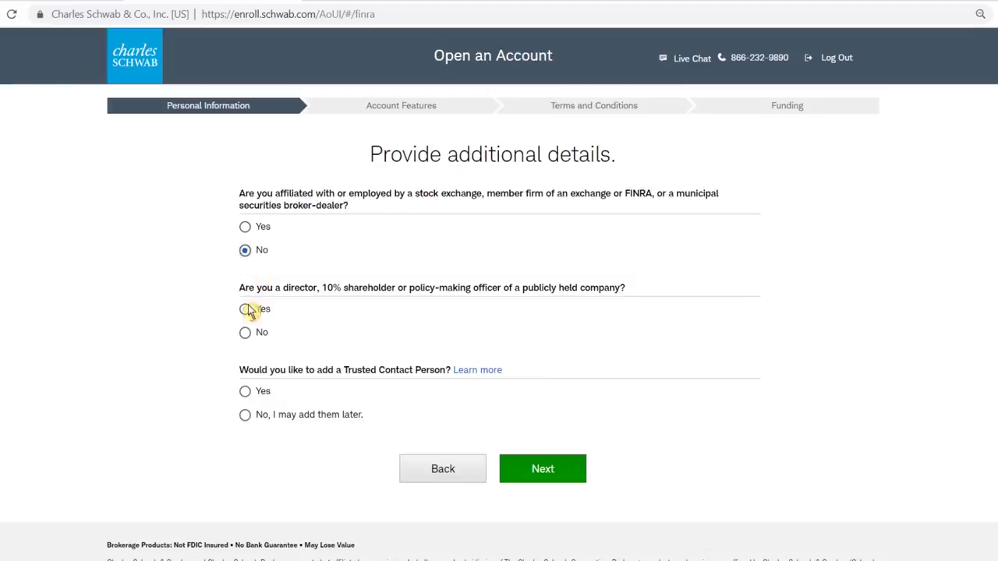
pyautogui.click(245, 335)
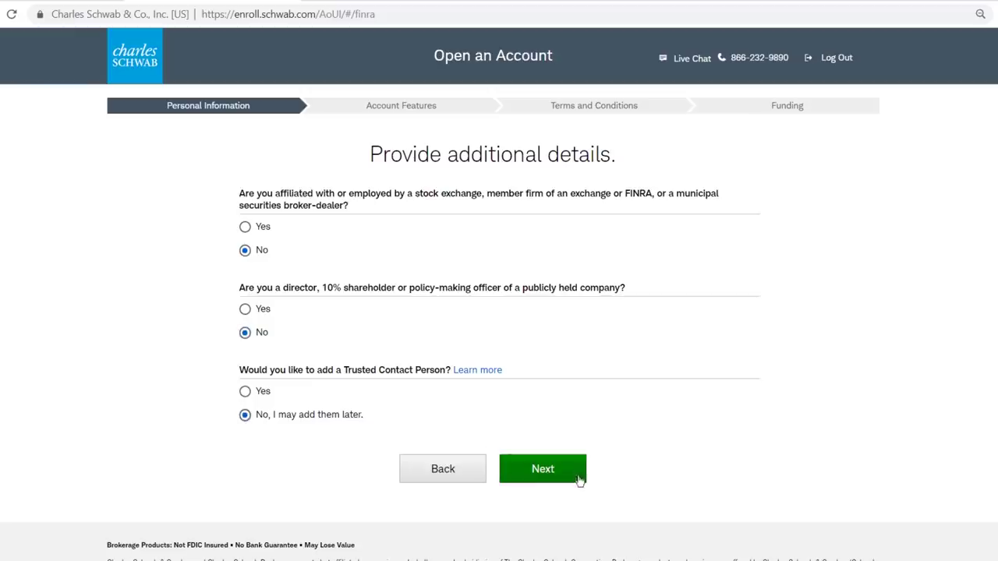
pyautogui.click(541, 479)
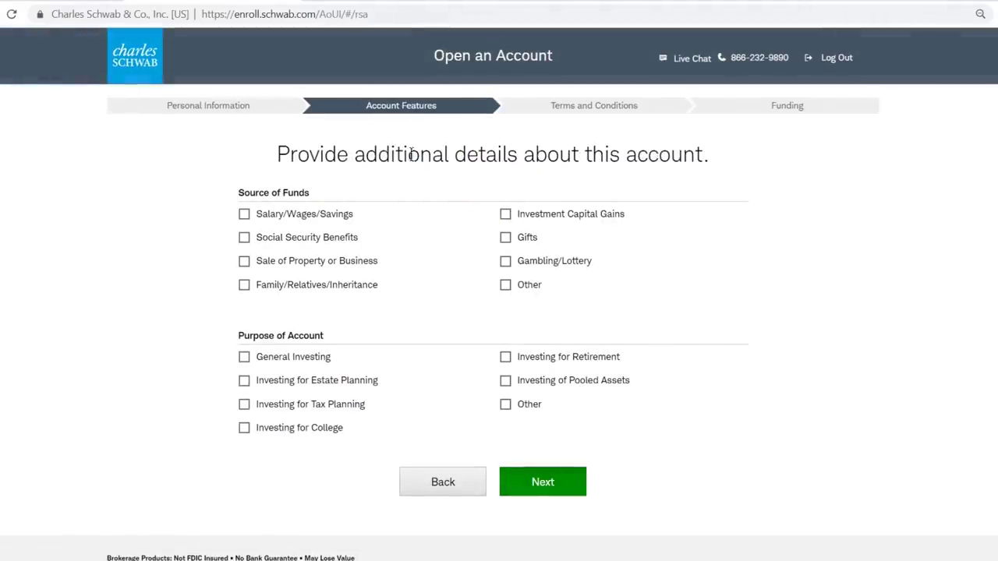
# Step: Tick Salary/Wages/Savings as source of funds and General Investing as account purpose, then continue
pyautogui.click(244, 216)
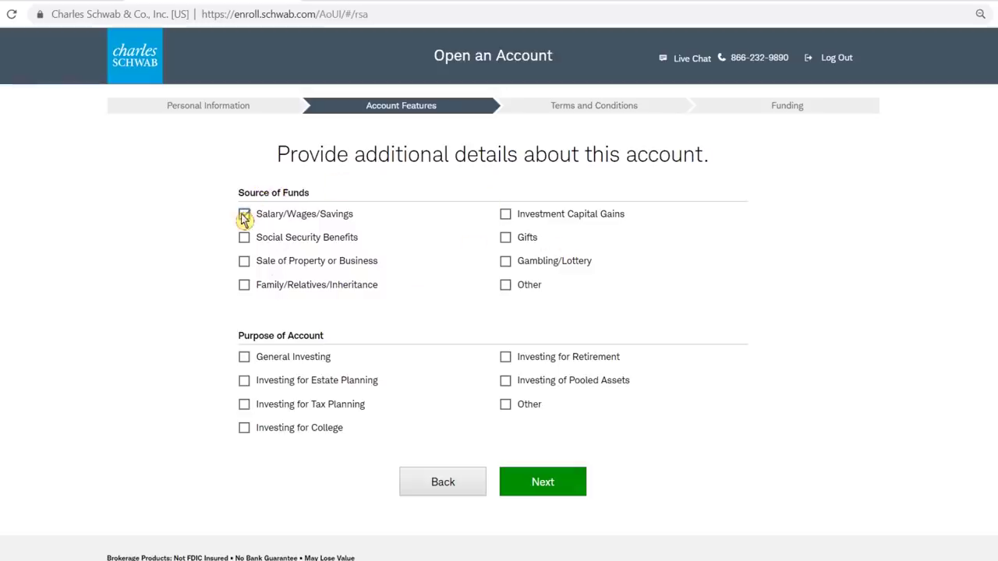
pyautogui.click(244, 365)
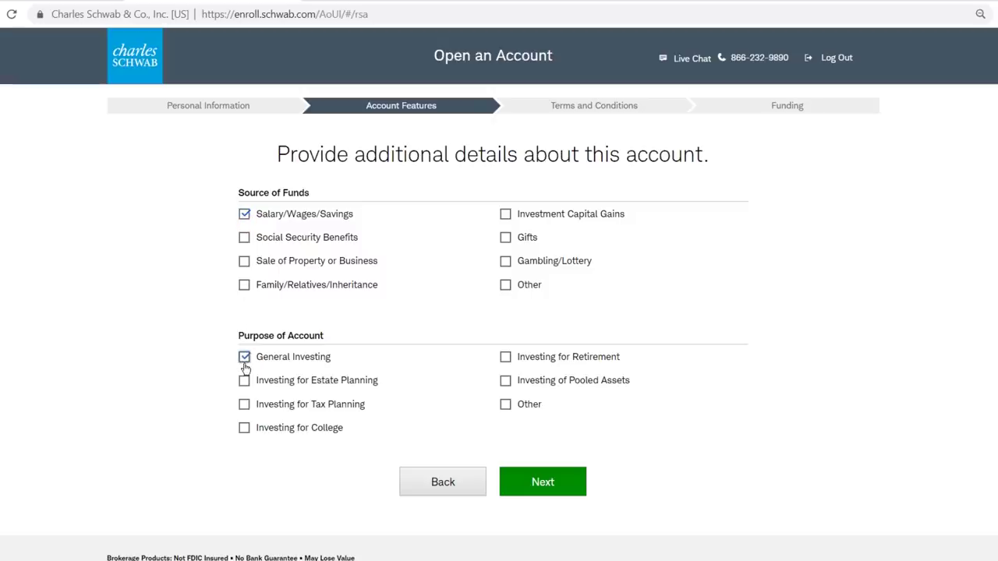
pyautogui.click(551, 488)
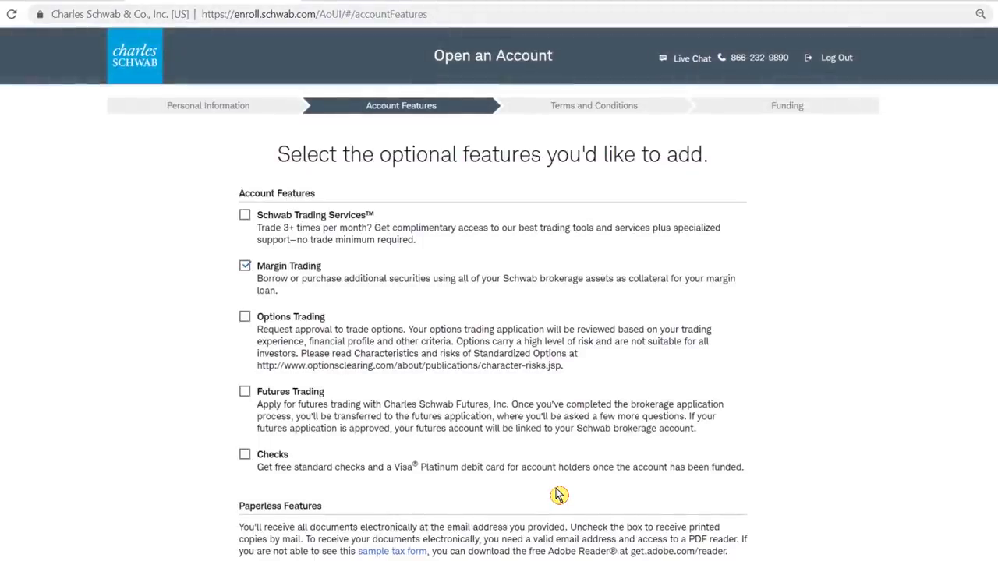
# Step: Turn off Margin Trading, leave Checks unselected, and continue to the terms and conditions
pyautogui.scroll(-1, 558, 495)
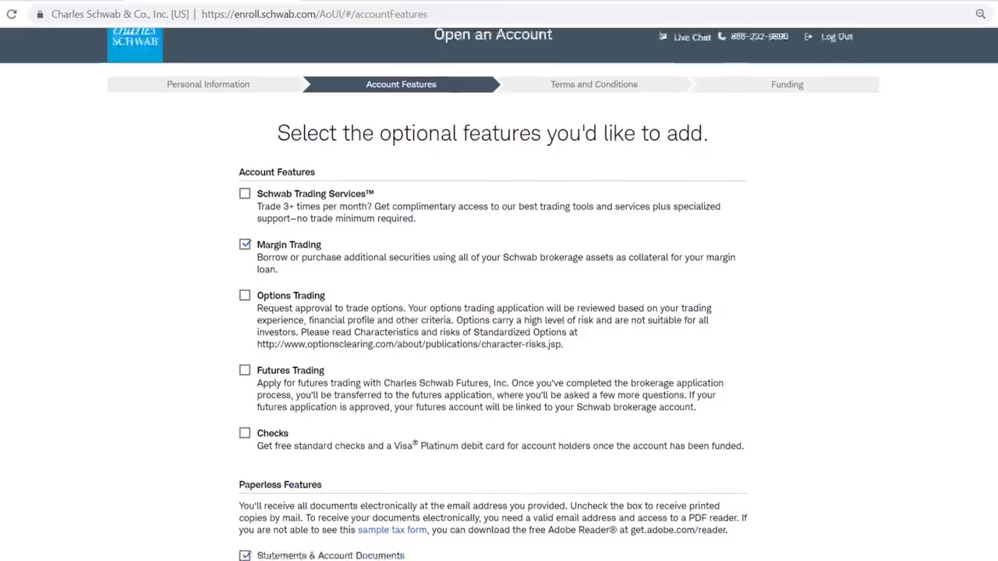
pyautogui.scroll(-1, 499, 312)
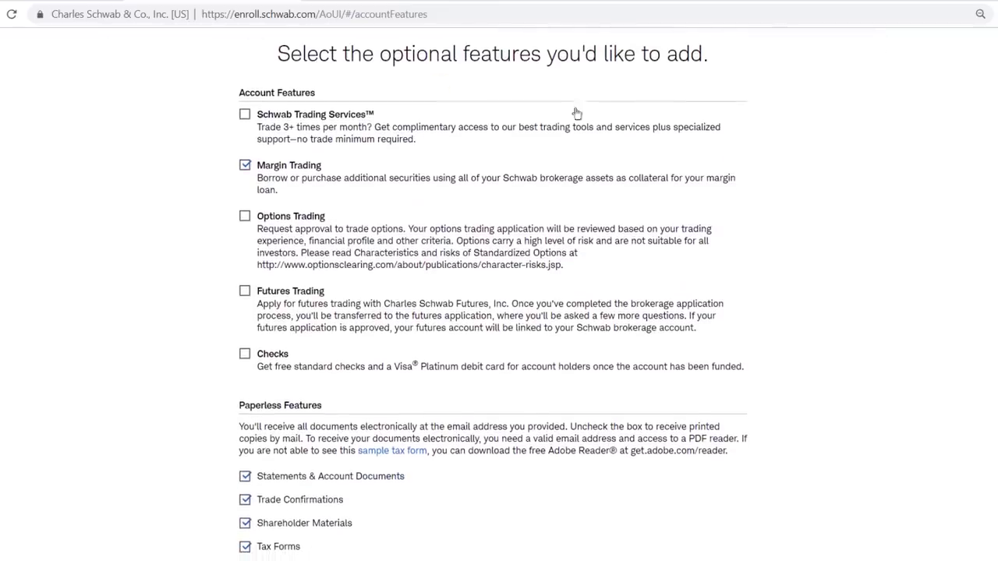
pyautogui.click(246, 166)
pyautogui.click(245, 357)
pyautogui.click(245, 355)
pyautogui.scroll(-4, 499, 312)
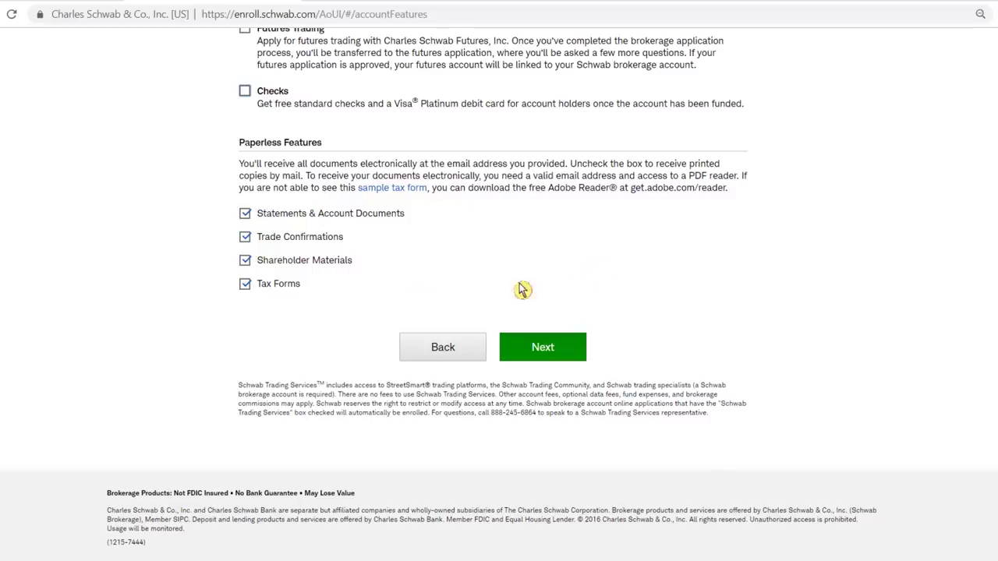
pyautogui.click(560, 351)
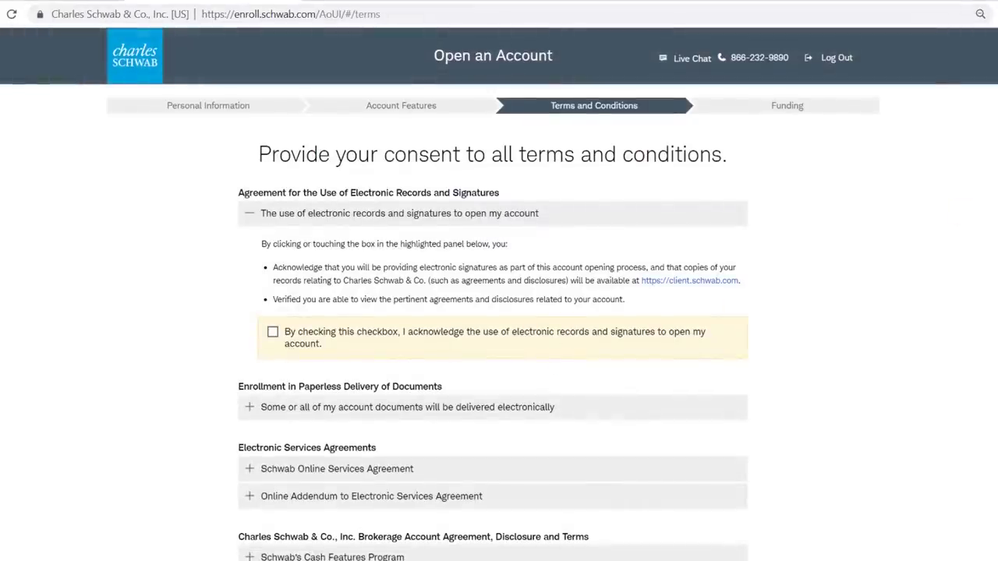
# Step: Consent to electronic records and signatures, paperless document delivery, and the Schwab Online Services Agreement
pyautogui.scroll(-1, 866, 222)
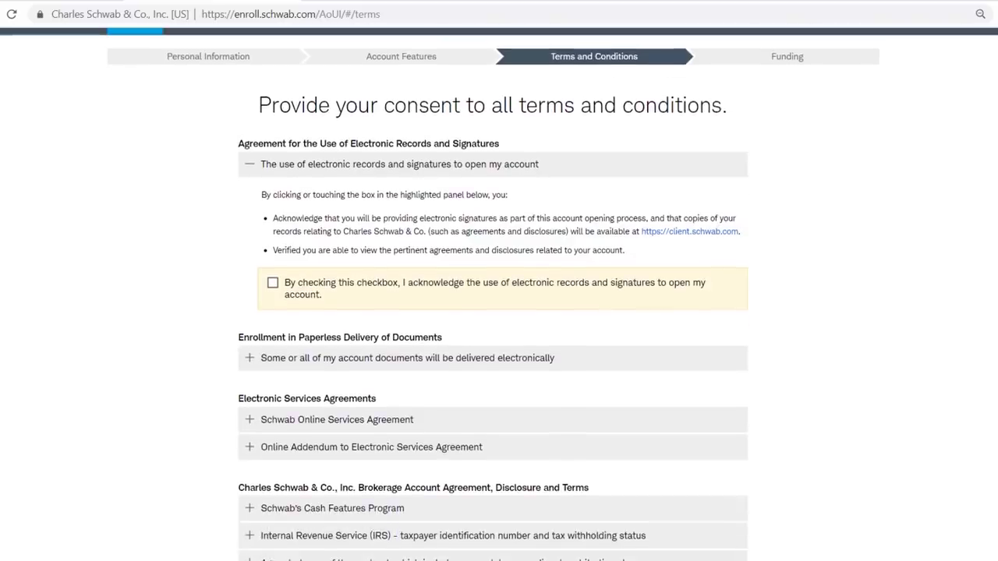
pyautogui.click(273, 284)
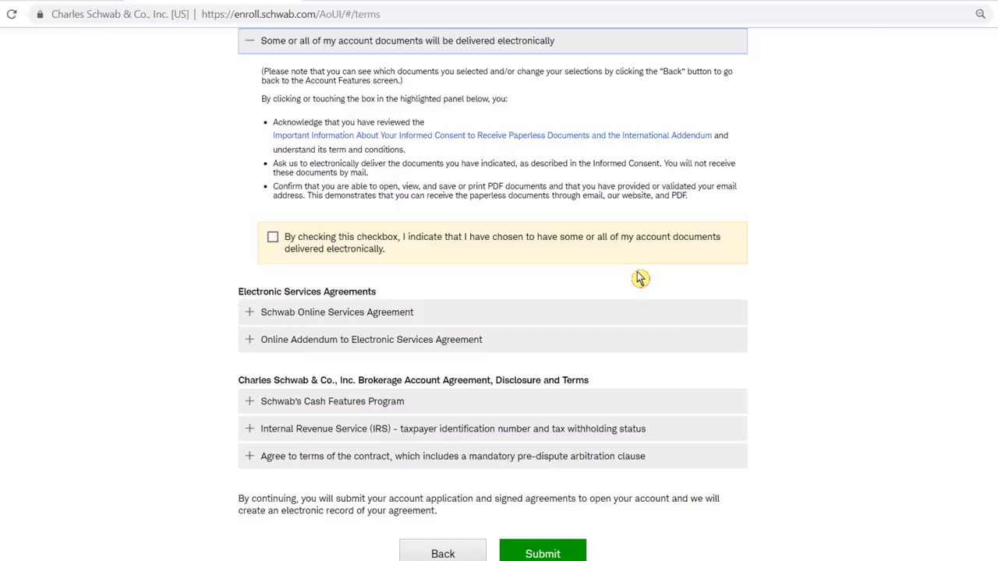
pyautogui.click(273, 238)
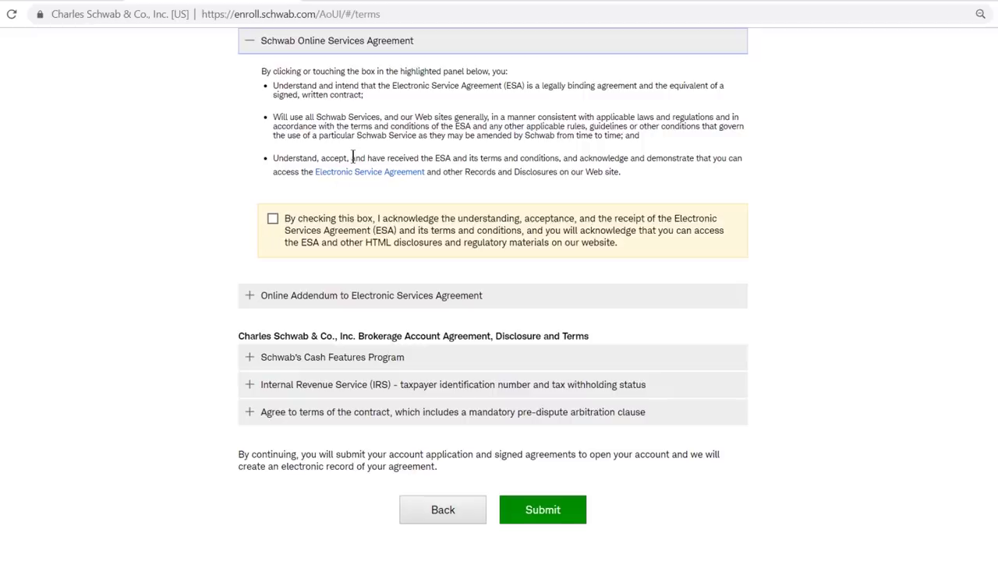
pyautogui.click(276, 218)
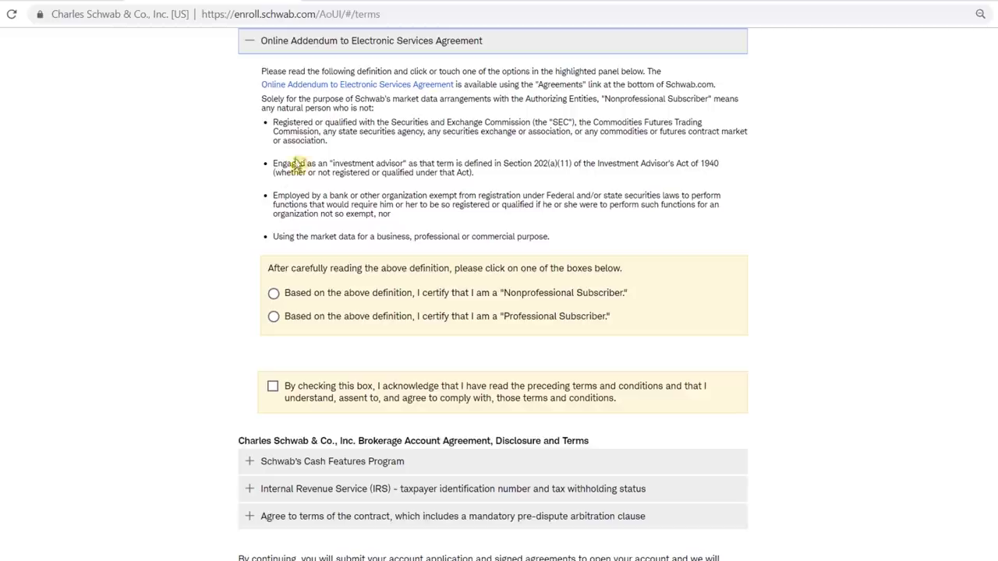
# Step: Certify as a Nonprofessional Subscriber, then accept the Online Addendum and Cash Features Program terms
pyautogui.click(273, 294)
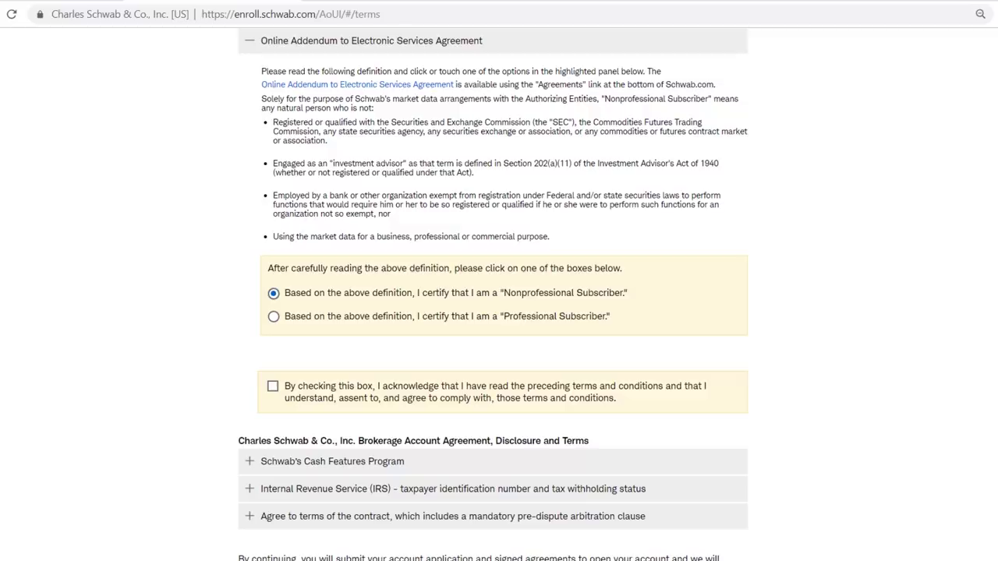
pyautogui.click(273, 387)
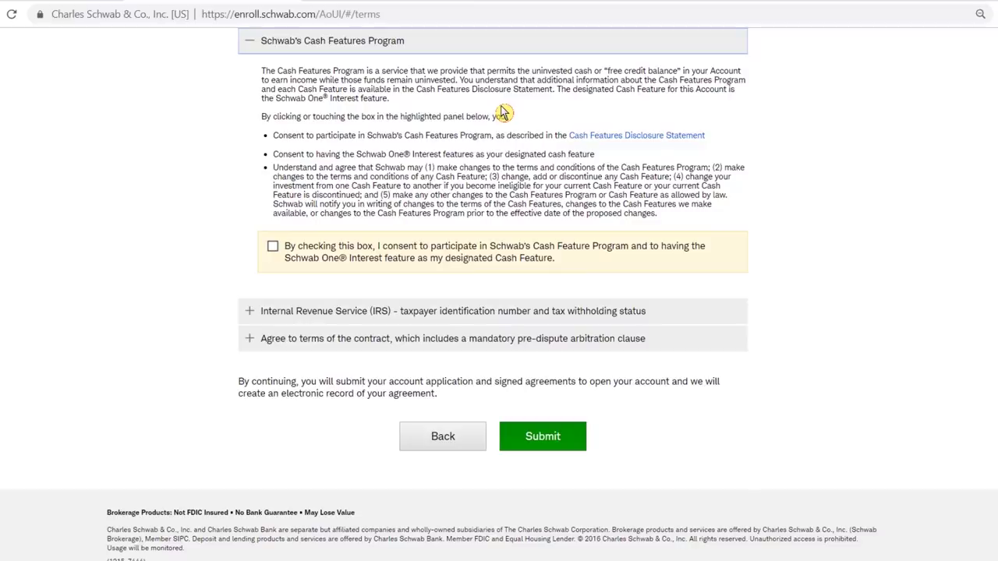
pyautogui.click(273, 246)
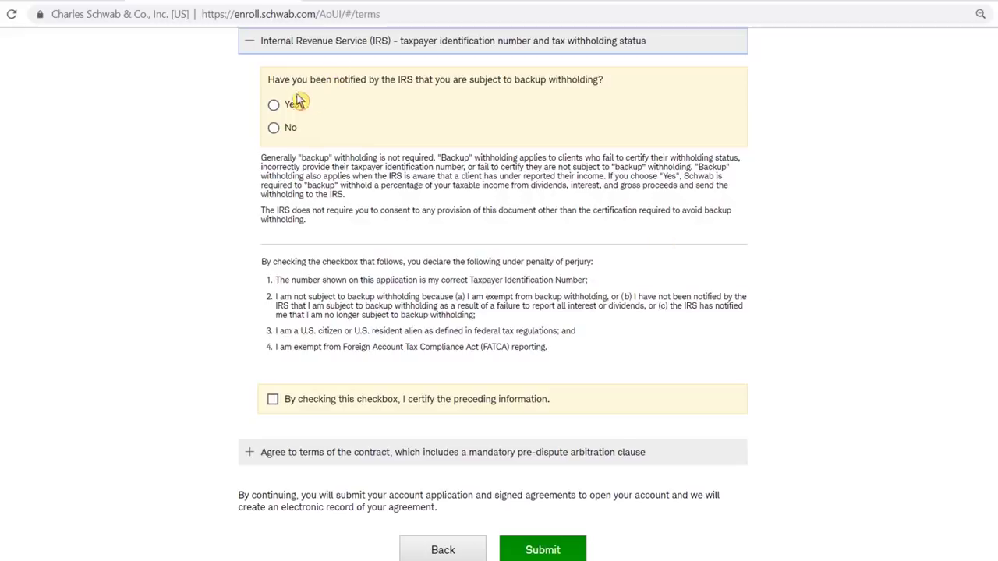
# Step: Answer No to backup withholding, certify tax information, sign the Account Agreement, and submit
pyautogui.click(273, 128)
pyautogui.scroll(-3, 285, 257)
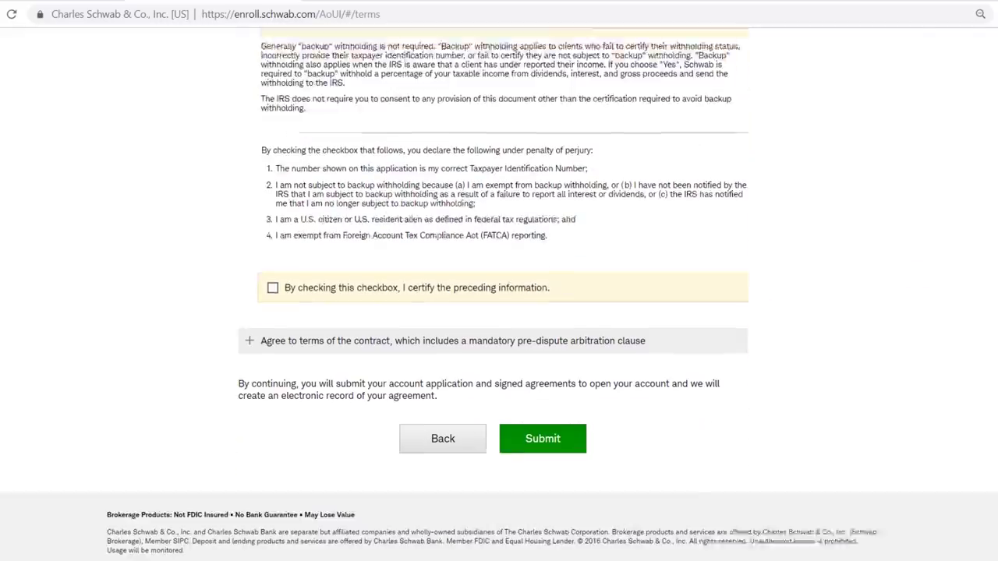
pyautogui.click(272, 257)
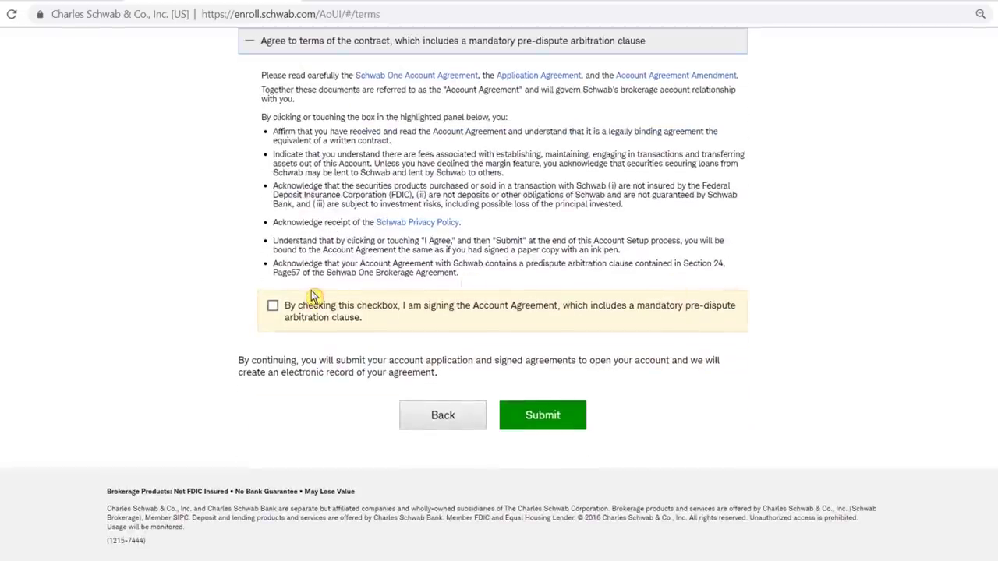
pyautogui.click(273, 305)
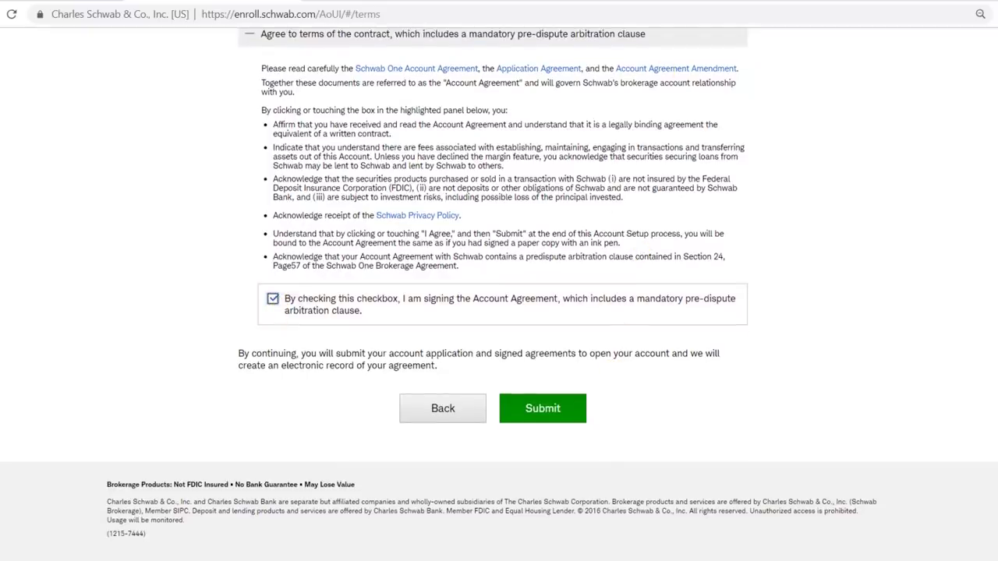
pyautogui.click(570, 412)
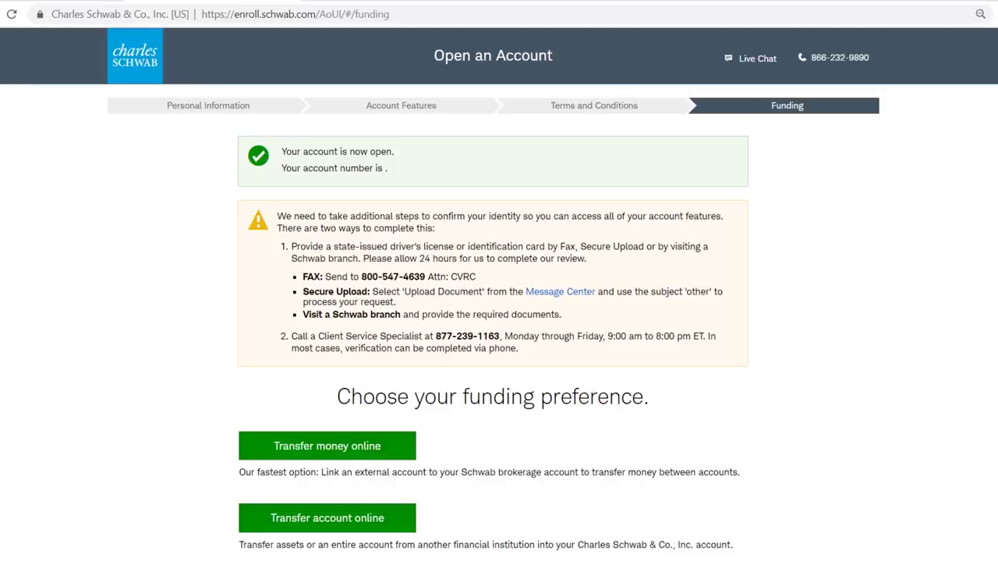
# Step: Scroll the Funding page to view the Transfer money online and Transfer account online options
pyautogui.scroll(-3, 498, 295)
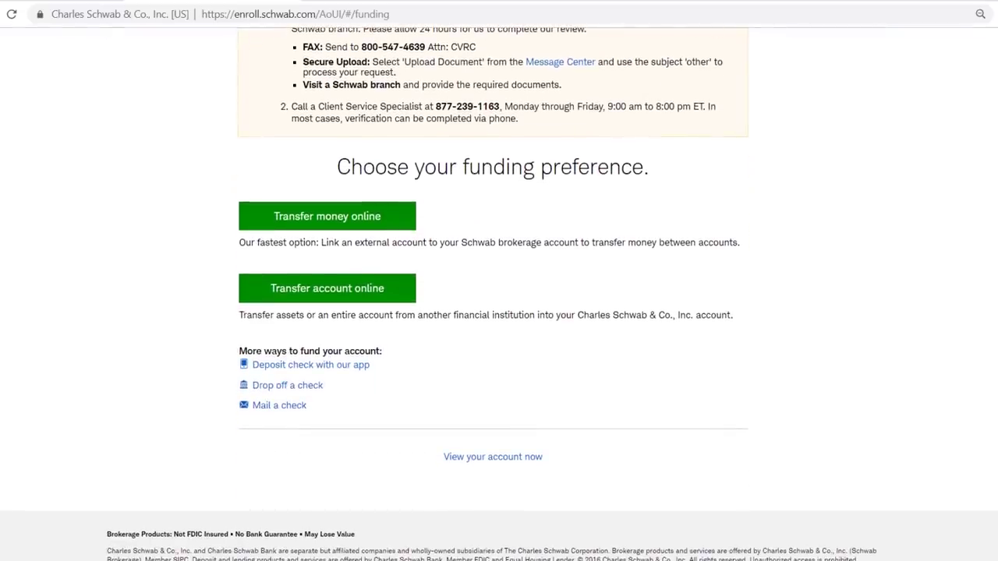